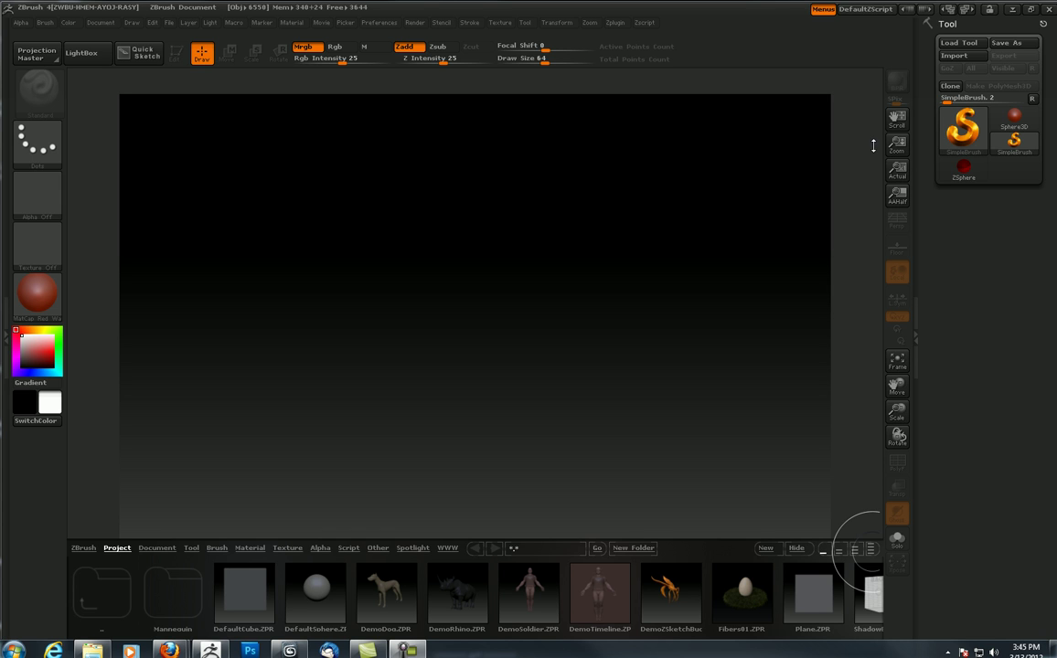
Switch from ZBrush to 3ds Max, where the QWestcott_Character_2011.max character scene is open
{"action": "left_click", "coordinate": [1015, 9]}
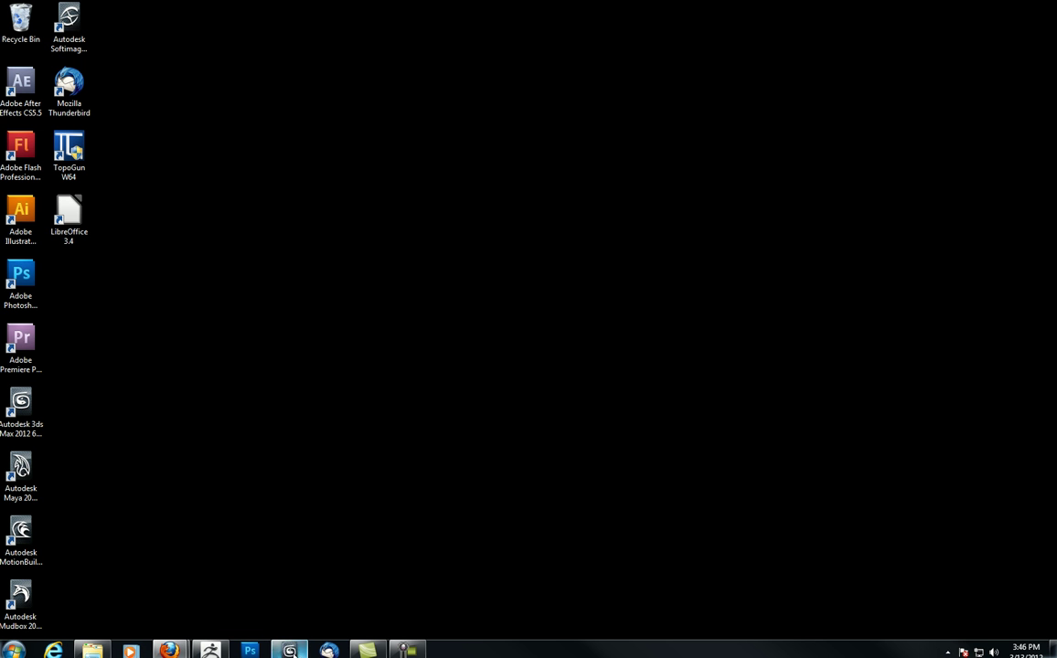
{"action": "left_click", "coordinate": [210, 650]}
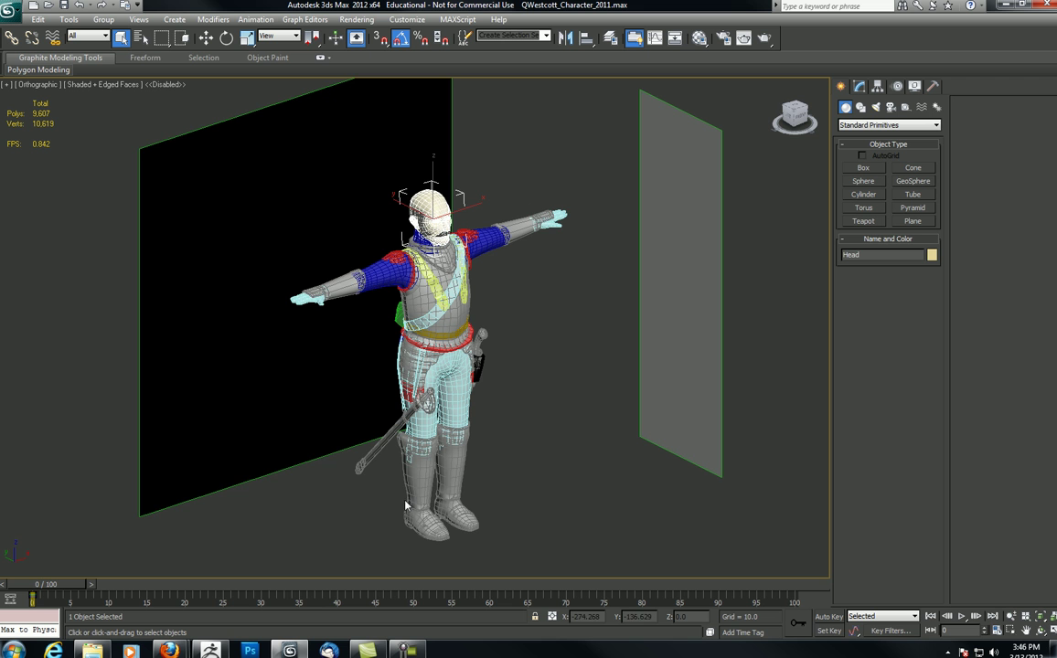
{"action": "middle_click_drag", "start_coordinate": [562, 340], "coordinate": [621, 312], "text": "alt"}
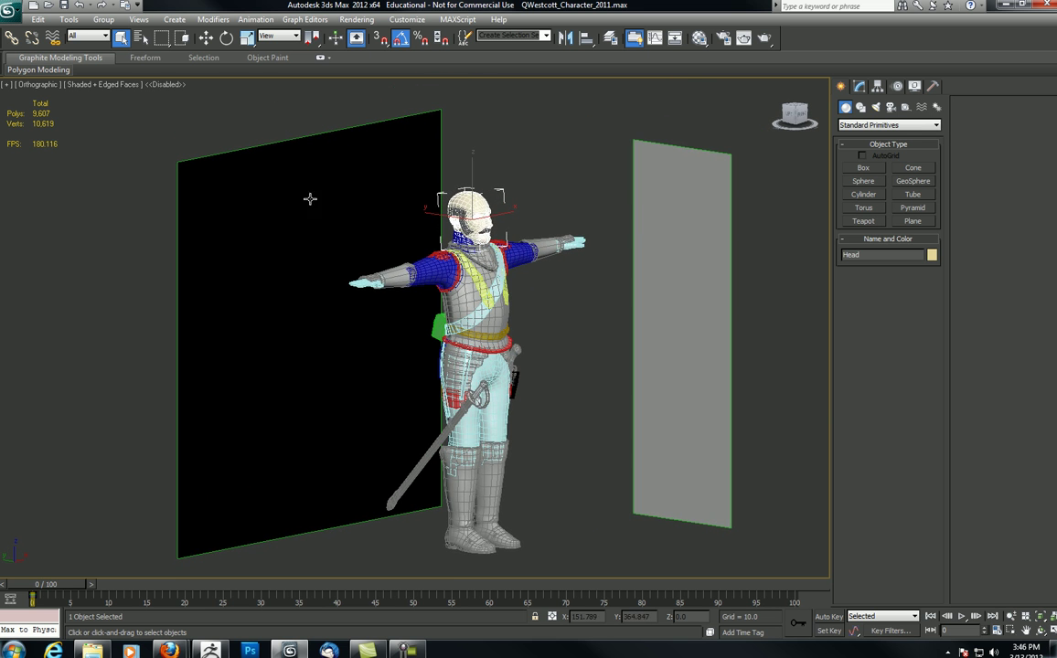
Hide both reference image planes standing behind and beside the character
{"action": "left_click", "coordinate": [308, 159]}
{"action": "middle_click_drag", "start_coordinate": [315, 152], "coordinate": [310, 168]}
{"action": "right_click", "coordinate": [307, 208]}
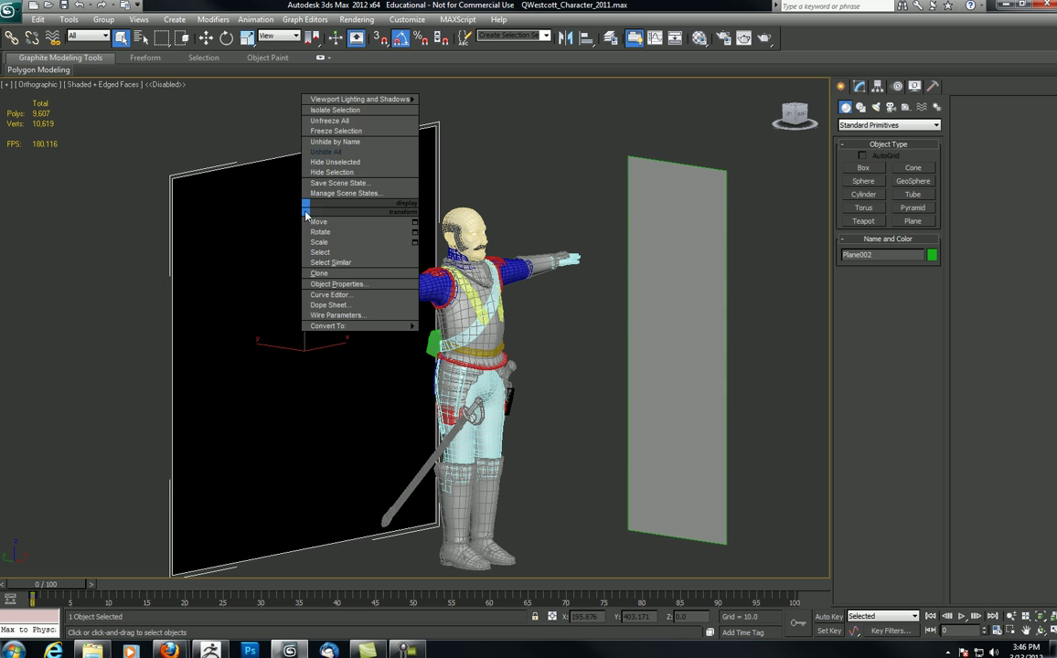
{"action": "left_click", "coordinate": [316, 172]}
{"action": "left_click", "coordinate": [694, 228]}
{"action": "right_click", "coordinate": [587, 190]}
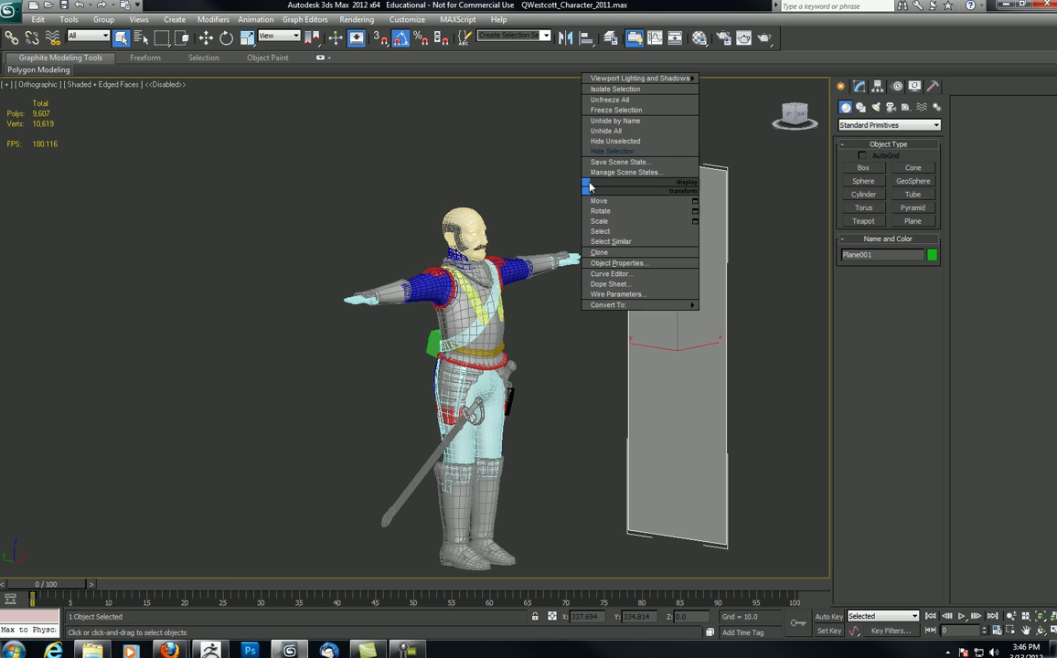
{"action": "left_click", "coordinate": [596, 154]}
Select all the visible objects that make up the character
{"action": "scroll", "coordinate": [518, 227], "scroll_direction": "down", "scroll_amount": 3}
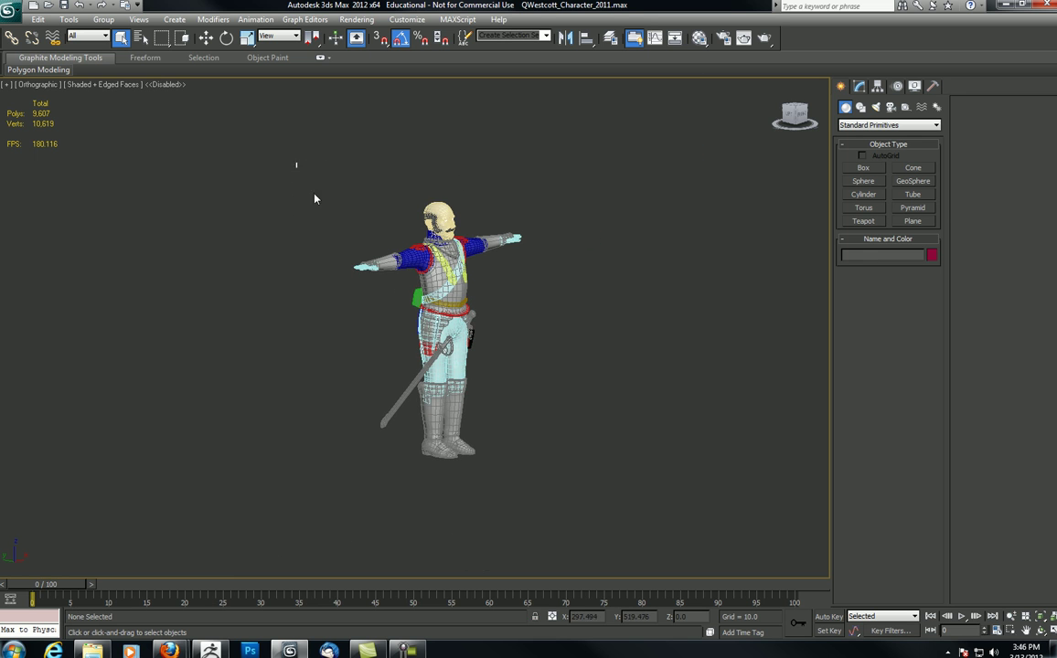
{"action": "left_click_drag", "start_coordinate": [618, 512], "coordinate": [575, 443]}
{"action": "scroll", "coordinate": [579, 401], "scroll_direction": "up", "scroll_amount": 8}
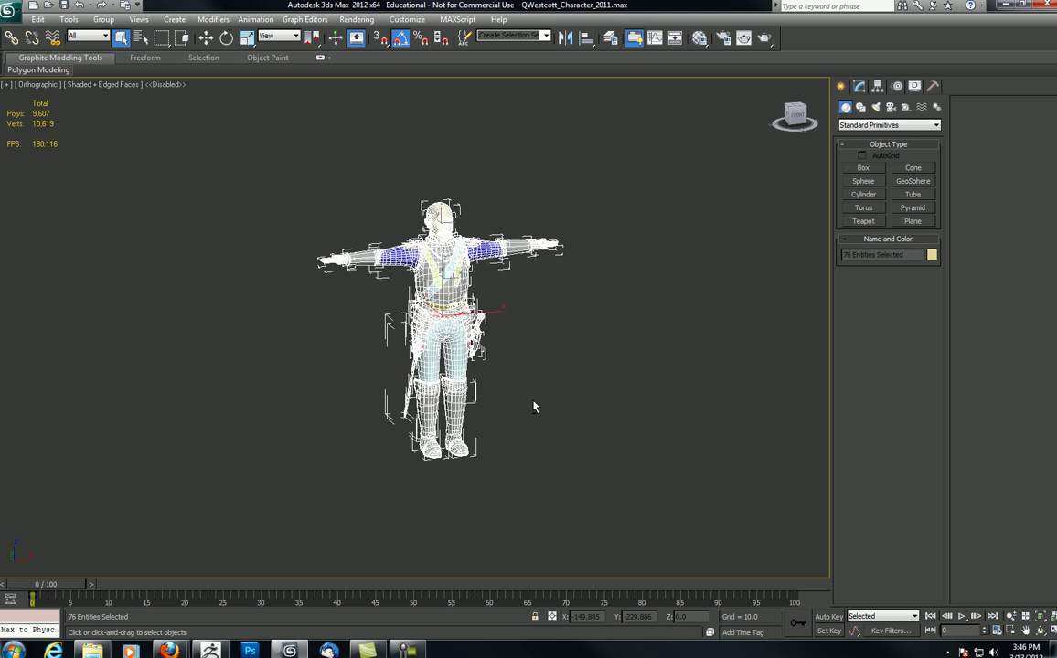
{"action": "scroll", "coordinate": [514, 260], "scroll_direction": "down", "scroll_amount": 3}
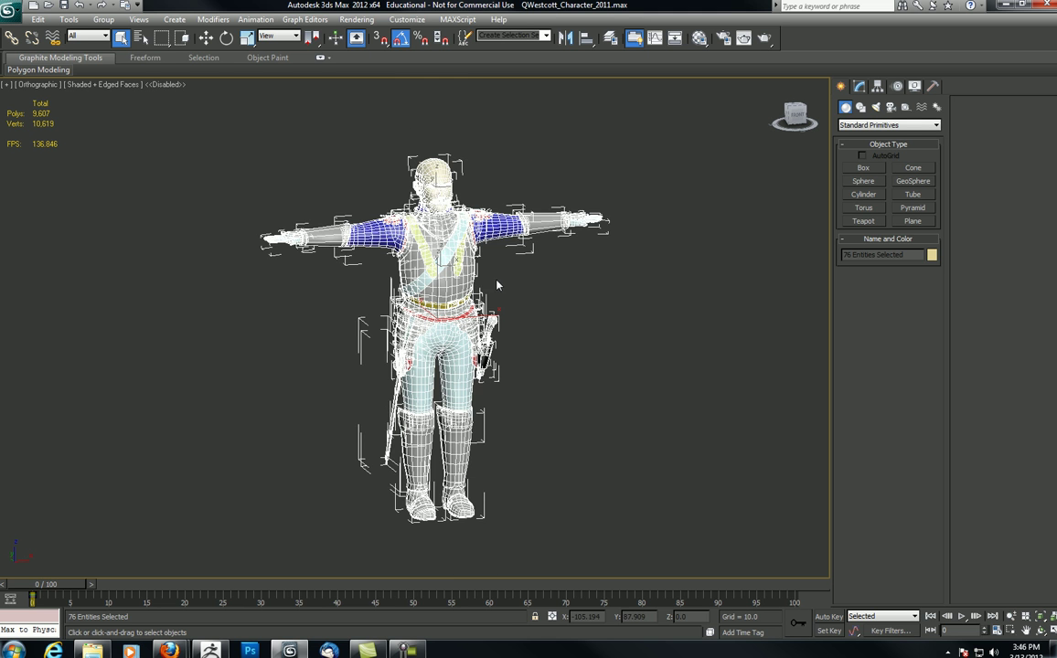
Start exporting the character with gw::OBJ-Exporter (*.OBJ) as the file type
{"action": "left_click", "coordinate": [16, 13]}
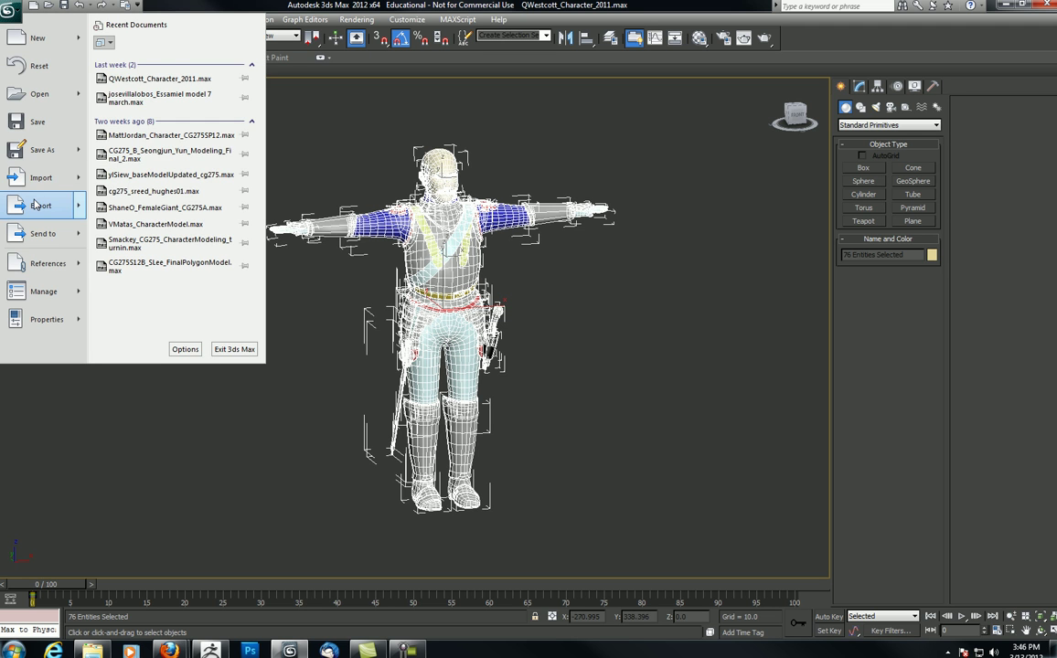
{"action": "mouse_move", "coordinate": [37, 205]}
{"action": "left_click", "coordinate": [138, 60]}
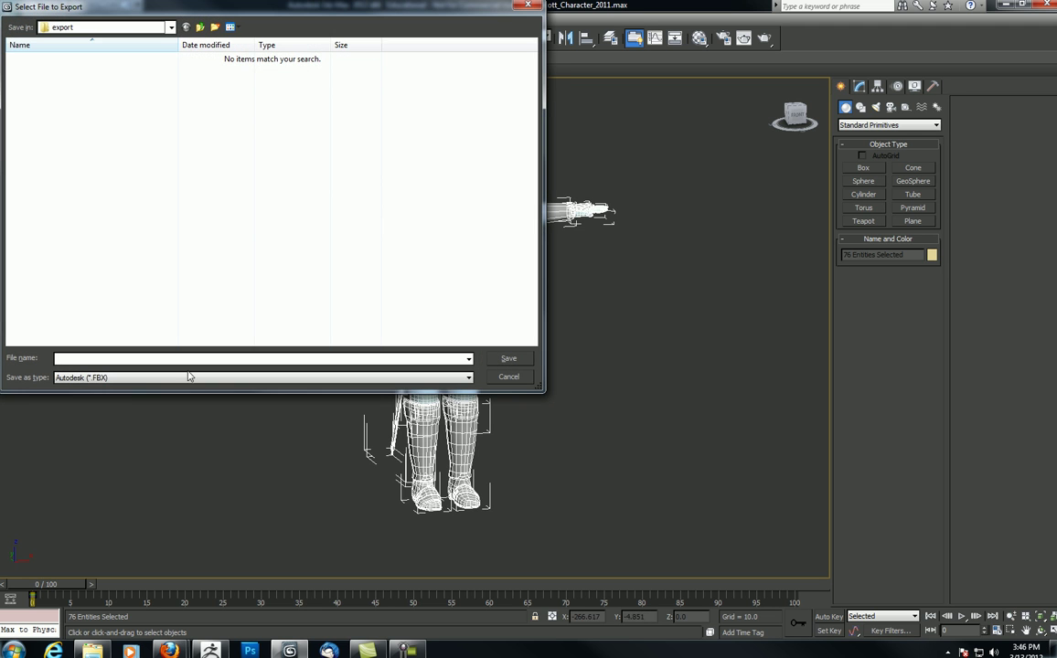
{"action": "left_click", "coordinate": [137, 377]}
{"action": "left_click", "coordinate": [106, 520]}
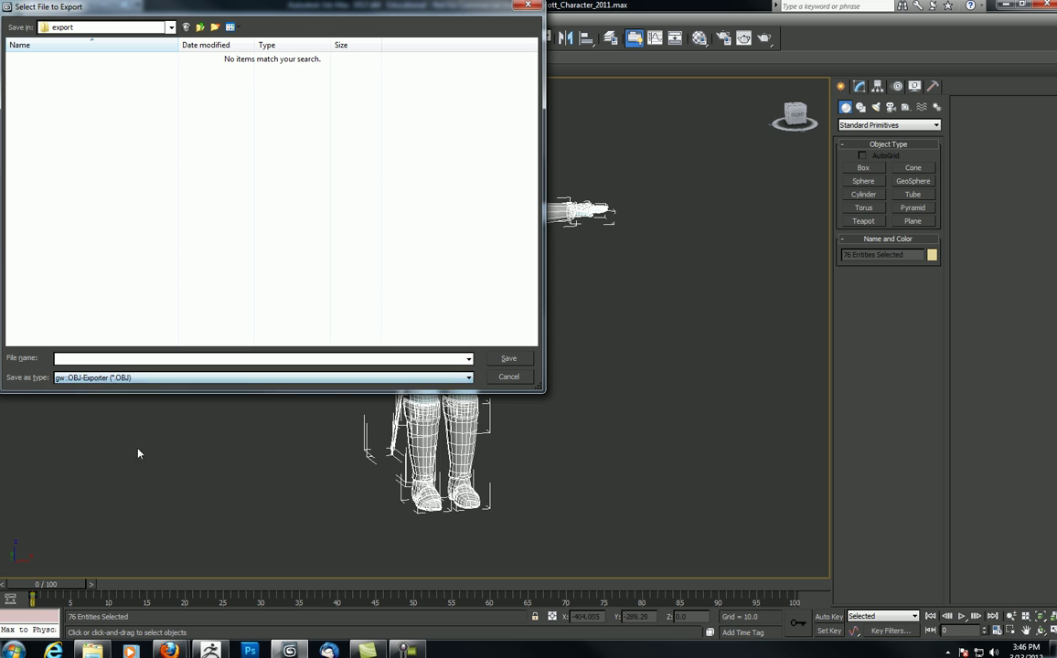
Save the OBJ export to the Desktop under the file name "Captain R"
{"action": "left_click", "coordinate": [108, 28]}
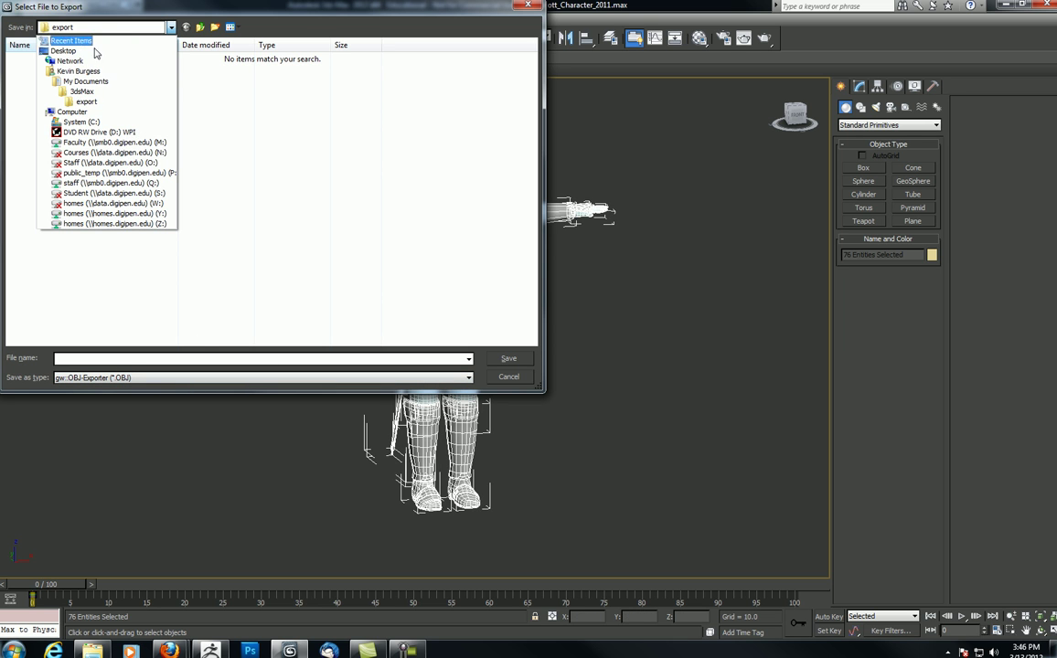
{"action": "left_click", "coordinate": [75, 51]}
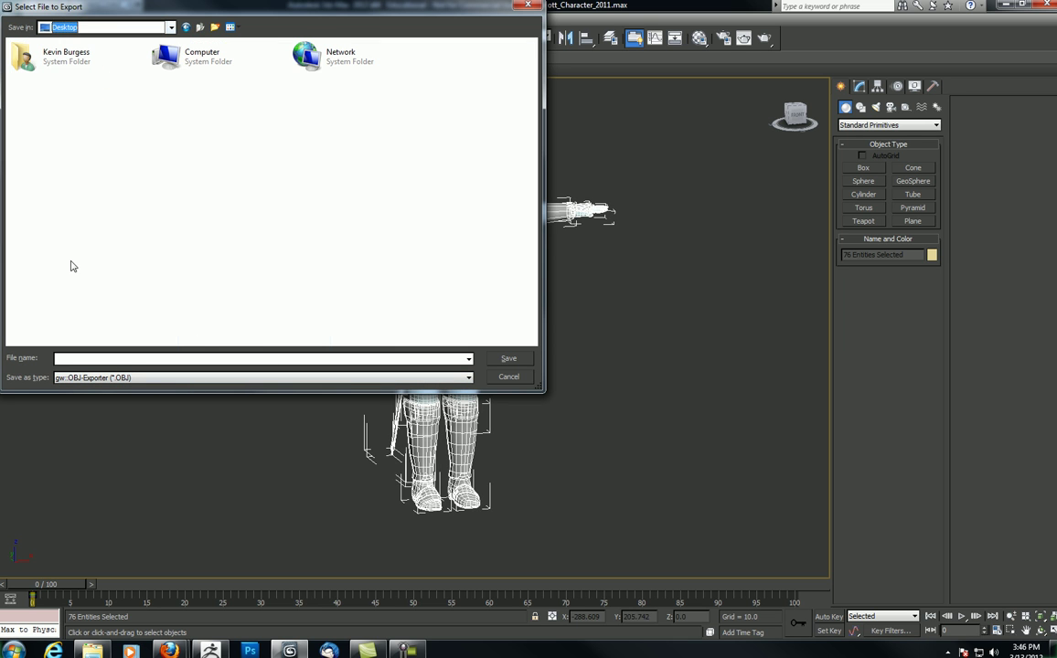
{"action": "left_click", "coordinate": [79, 359]}
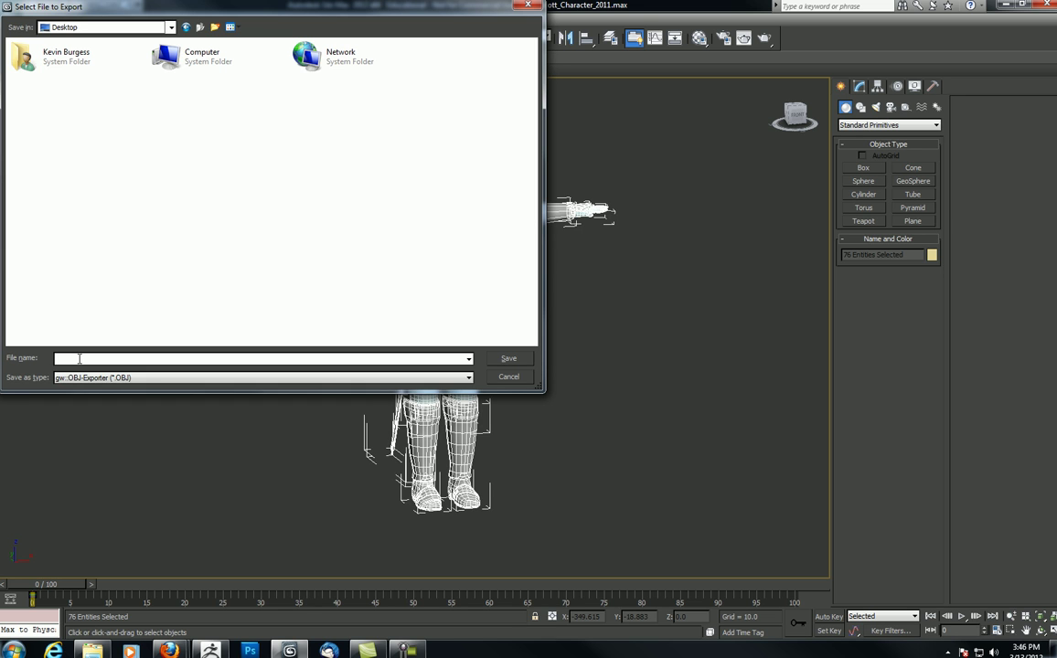
{"action": "type", "text": "Captain Rey"}
{"action": "key", "text": "BackSpace"}
{"action": "key", "text": "BackSpace"}
{"action": "left_click", "coordinate": [509, 358]}
{"action": "left_click_drag", "start_coordinate": [525, 198], "coordinate": [673, 266]}
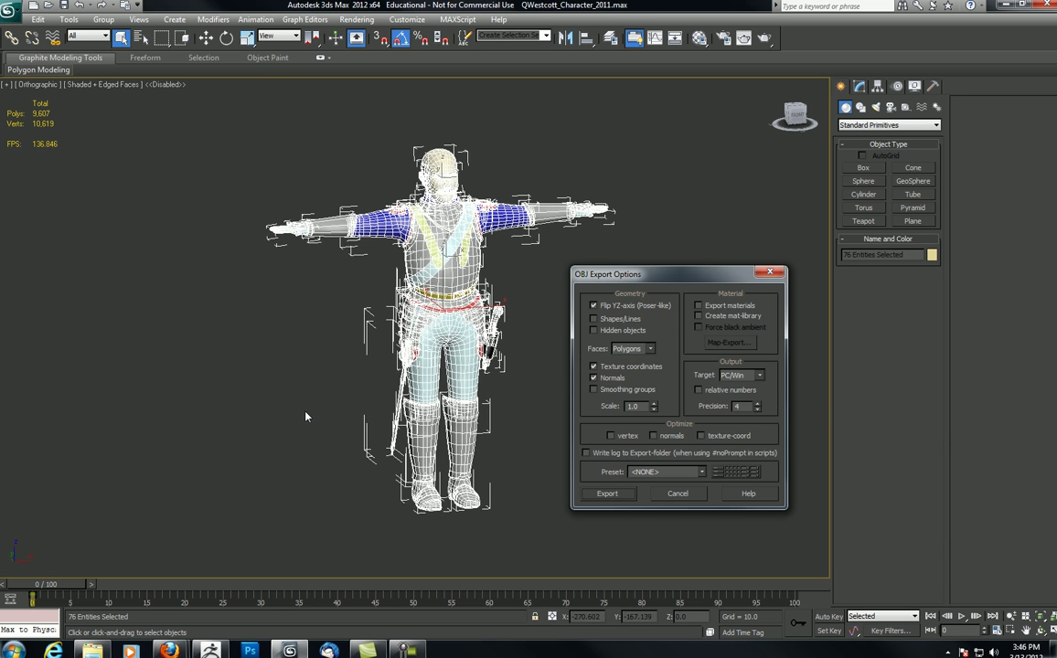
{"action": "left_click", "coordinate": [640, 348]}
{"action": "left_click", "coordinate": [634, 359]}
{"action": "left_click", "coordinate": [634, 351]}
{"action": "left_click", "coordinate": [630, 381]}
{"action": "left_click", "coordinate": [709, 317]}
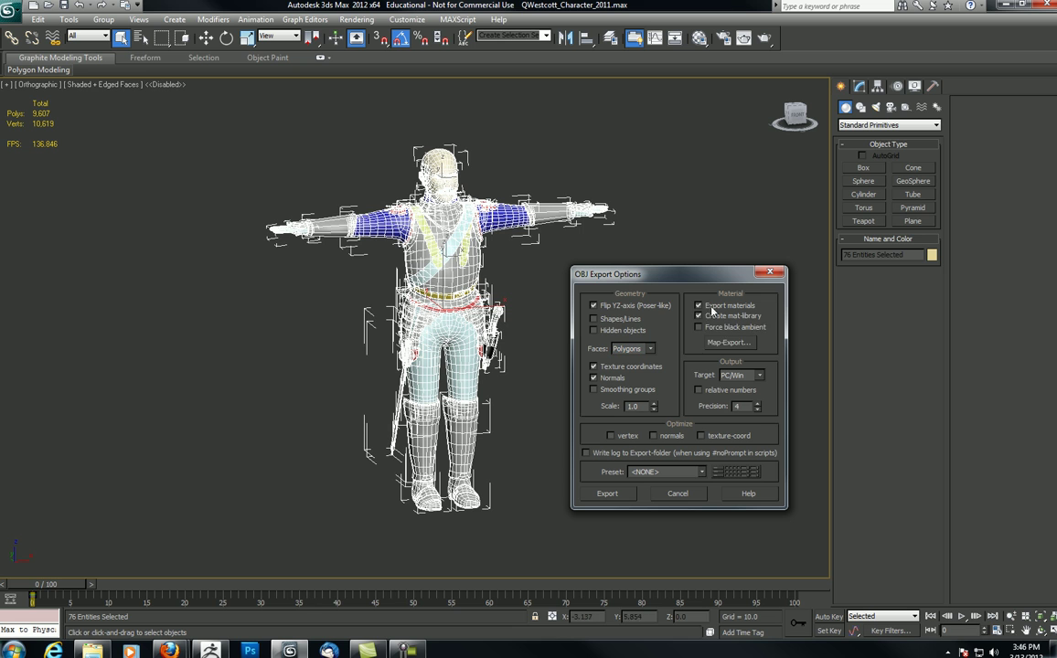
{"action": "left_click", "coordinate": [711, 318]}
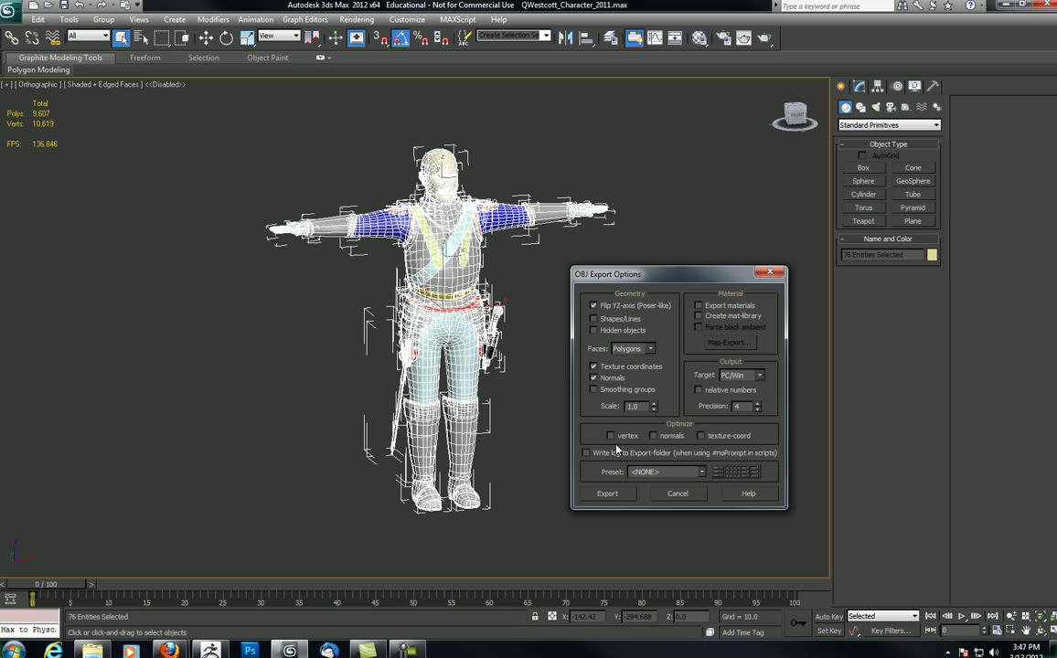
Turn off normals and texture coordinates in the OBJ export options and run the export
{"action": "left_click", "coordinate": [594, 377]}
{"action": "left_click", "coordinate": [598, 368]}
{"action": "left_click", "coordinate": [609, 494]}
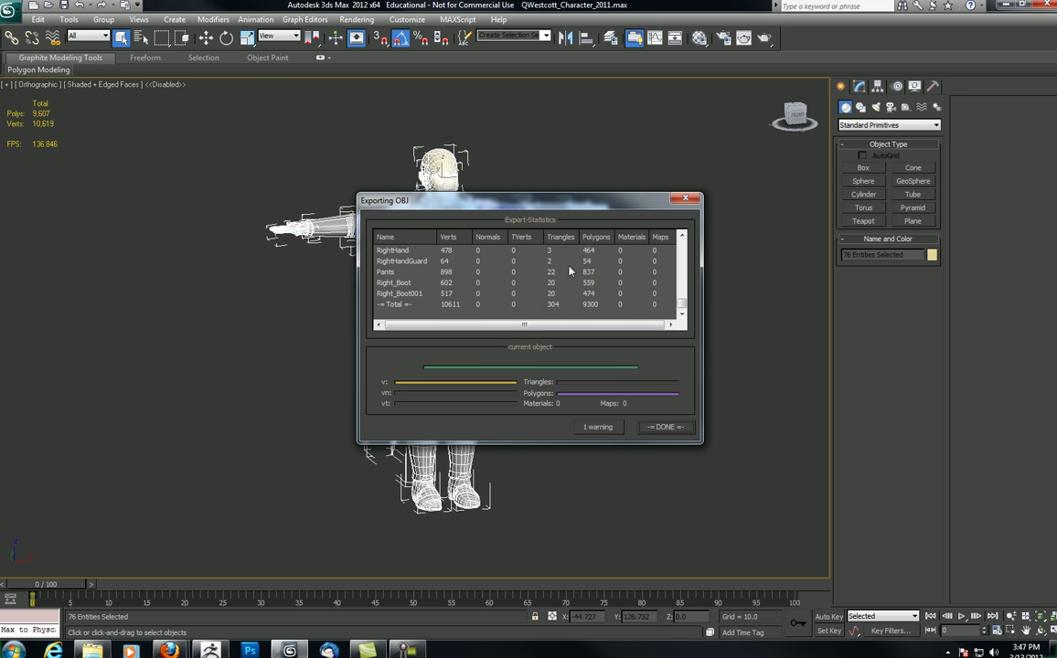
Check the export statistics and the warning summary, and close the OBJ export report
{"action": "mouse_move", "coordinate": [681, 303]}
{"action": "left_mouse_down"}
{"action": "mouse_move", "coordinate": [679, 250]}
{"action": "mouse_move", "coordinate": [680, 302]}
{"action": "left_mouse_up"}
{"action": "scroll", "coordinate": [617, 274], "scroll_direction": "down", "scroll_amount": 2}
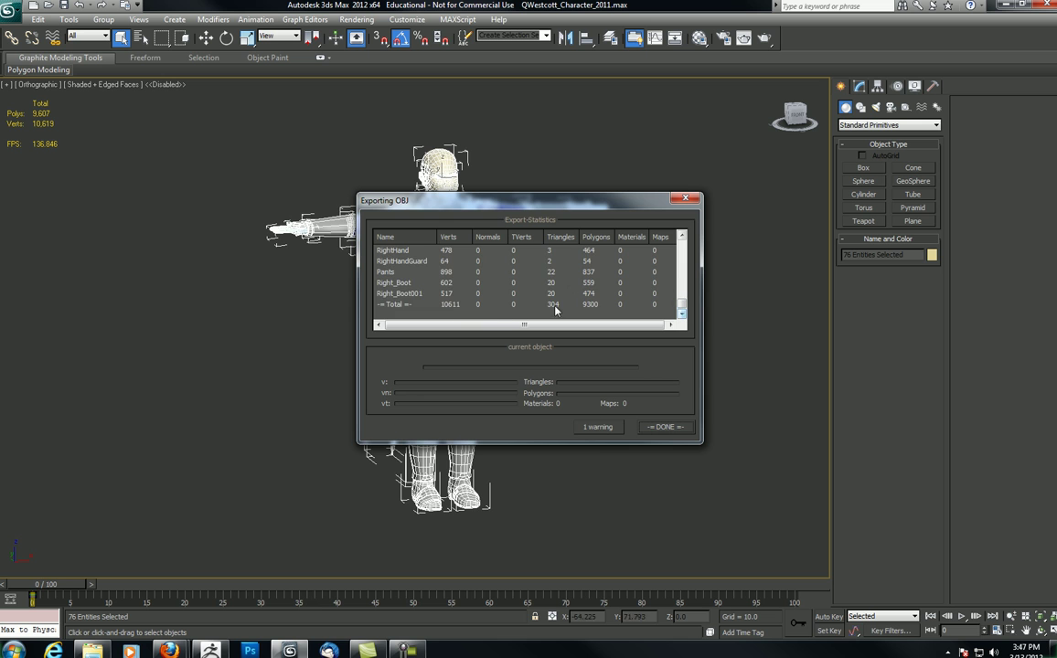
{"action": "left_click", "coordinate": [599, 427]}
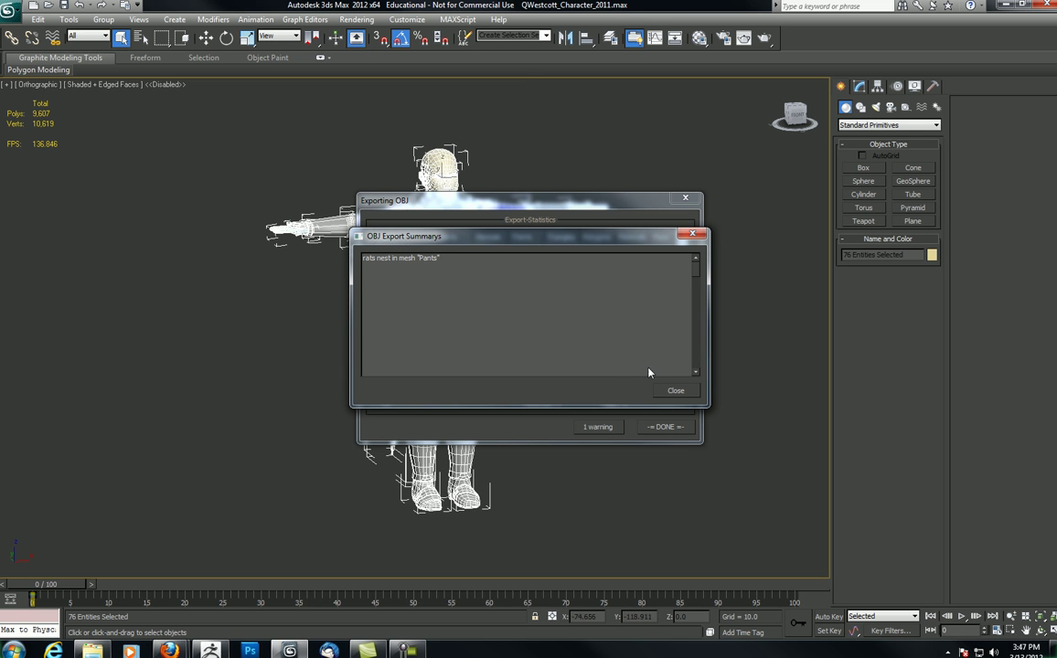
{"action": "left_click", "coordinate": [676, 390]}
{"action": "left_click_drag", "start_coordinate": [545, 203], "coordinate": [505, 244]}
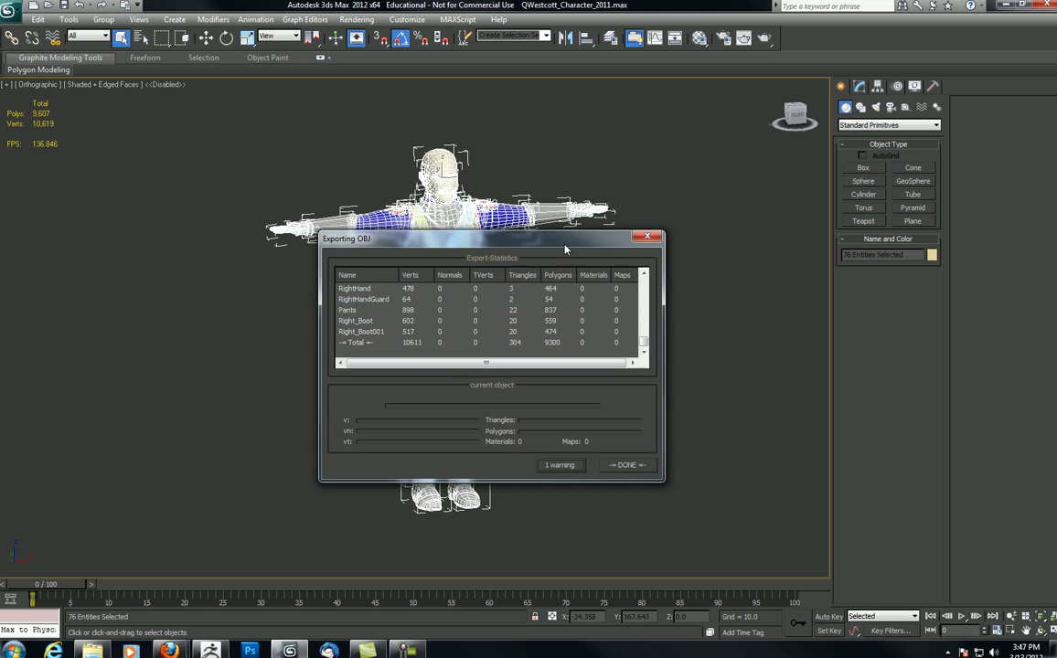
{"action": "left_click", "coordinate": [621, 467]}
Select only the character's pants mesh and hide all unselected objects
{"action": "middle_click_drag", "start_coordinate": [574, 344], "coordinate": [608, 328]}
{"action": "left_click", "coordinate": [609, 327]}
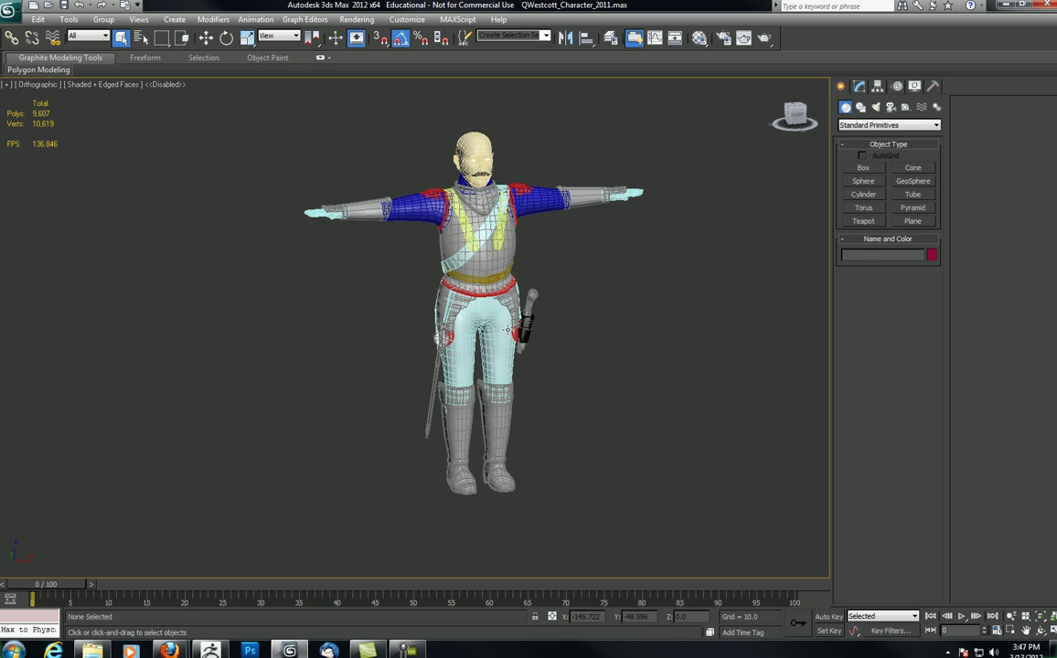
{"action": "left_click", "coordinate": [508, 331]}
{"action": "right_click", "coordinate": [685, 311]}
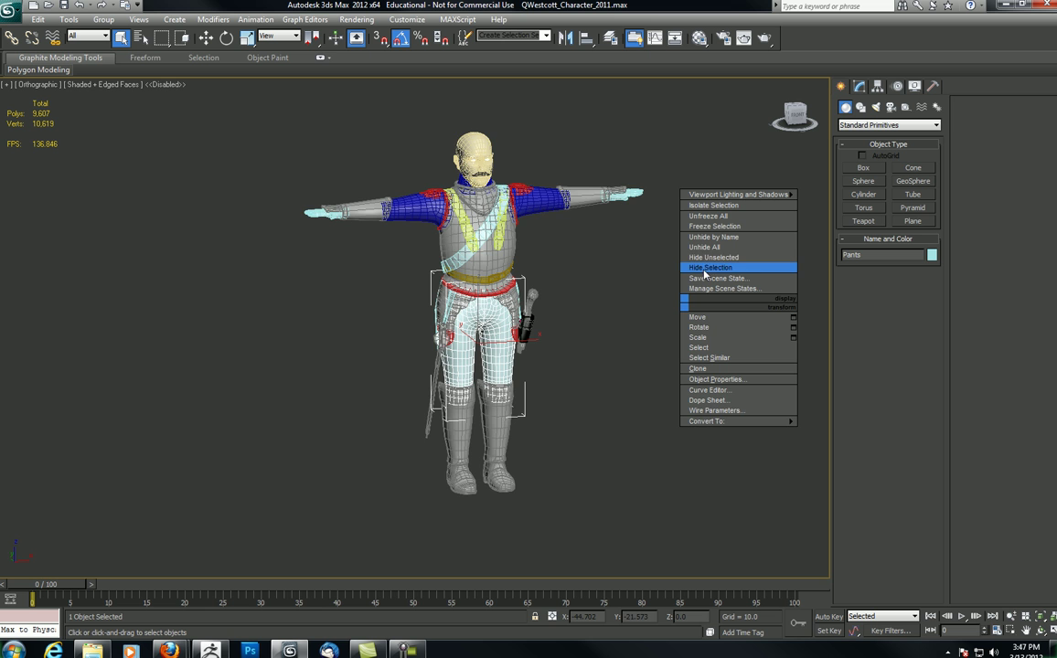
{"action": "left_click", "coordinate": [709, 260]}
Examine the pants mesh topology from several angles, especially around the crotch and inner legs
{"action": "scroll", "coordinate": [549, 291], "scroll_direction": "up", "scroll_amount": 5}
{"action": "mouse_move", "coordinate": [562, 270]}
{"action": "middle_mouse_down"}
{"action": "mouse_move", "coordinate": [485, 283]}
{"action": "mouse_move", "coordinate": [574, 274]}
{"action": "middle_mouse_up"}
{"action": "scroll", "coordinate": [573, 274], "scroll_direction": "up", "scroll_amount": 8}
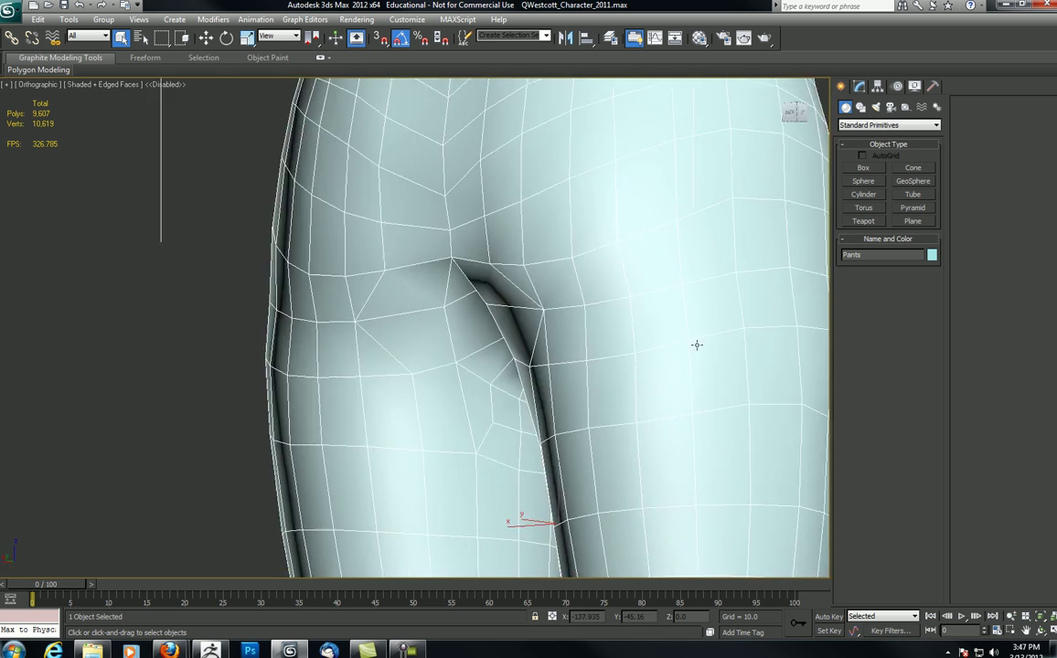
{"action": "middle_click_drag", "start_coordinate": [697, 345], "coordinate": [524, 272], "text": "alt"}
{"action": "scroll", "coordinate": [539, 343], "scroll_direction": "down", "scroll_amount": 6}
{"action": "middle_click_drag", "start_coordinate": [525, 272], "coordinate": [507, 291], "text": "alt"}
{"action": "scroll", "coordinate": [507, 268], "scroll_direction": "up", "scroll_amount": 3}
{"action": "scroll", "coordinate": [507, 292], "scroll_direction": "down", "scroll_amount": 3}
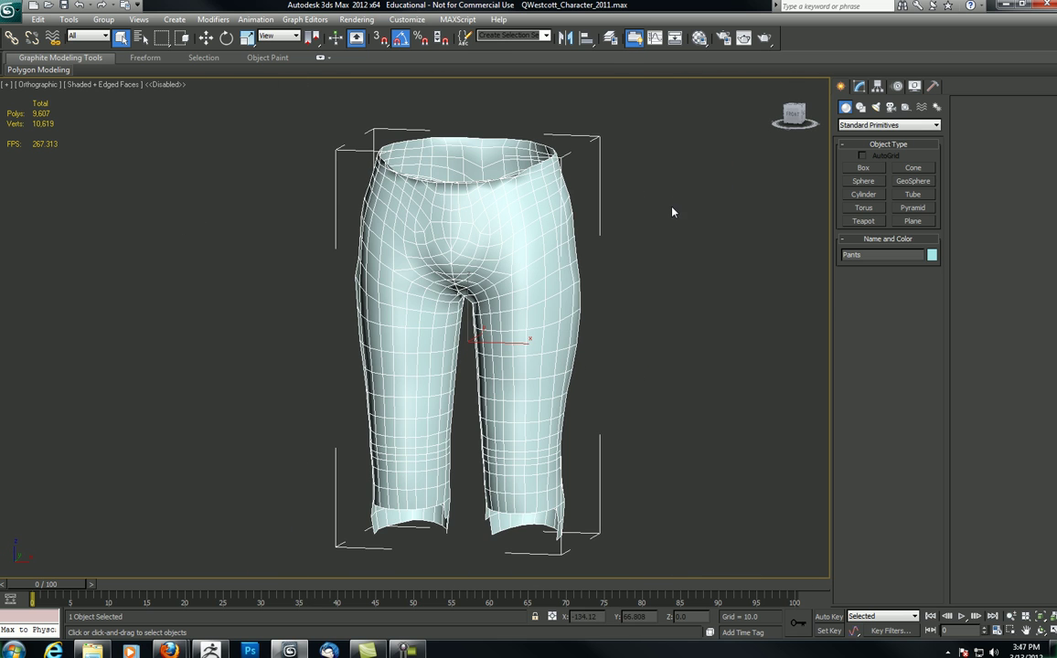
Collapse the pants' Symmetry modifier into the Editable Poly
{"action": "left_click", "coordinate": [858, 86]}
{"action": "middle_click_drag", "start_coordinate": [781, 172], "coordinate": [741, 178]}
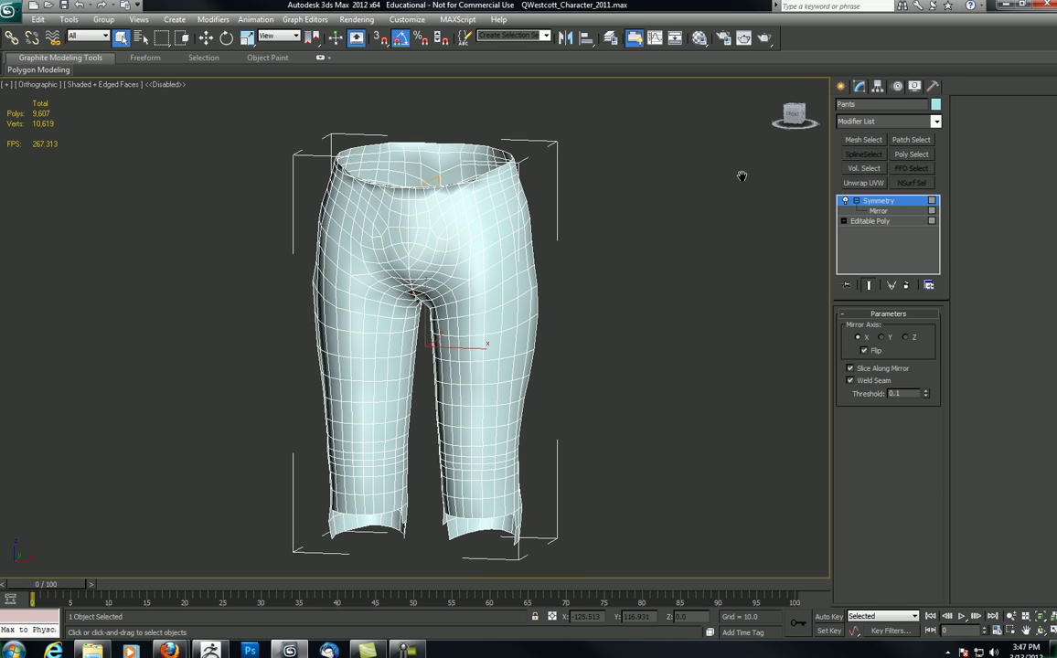
{"action": "right_click", "coordinate": [871, 207]}
{"action": "left_click", "coordinate": [892, 325]}
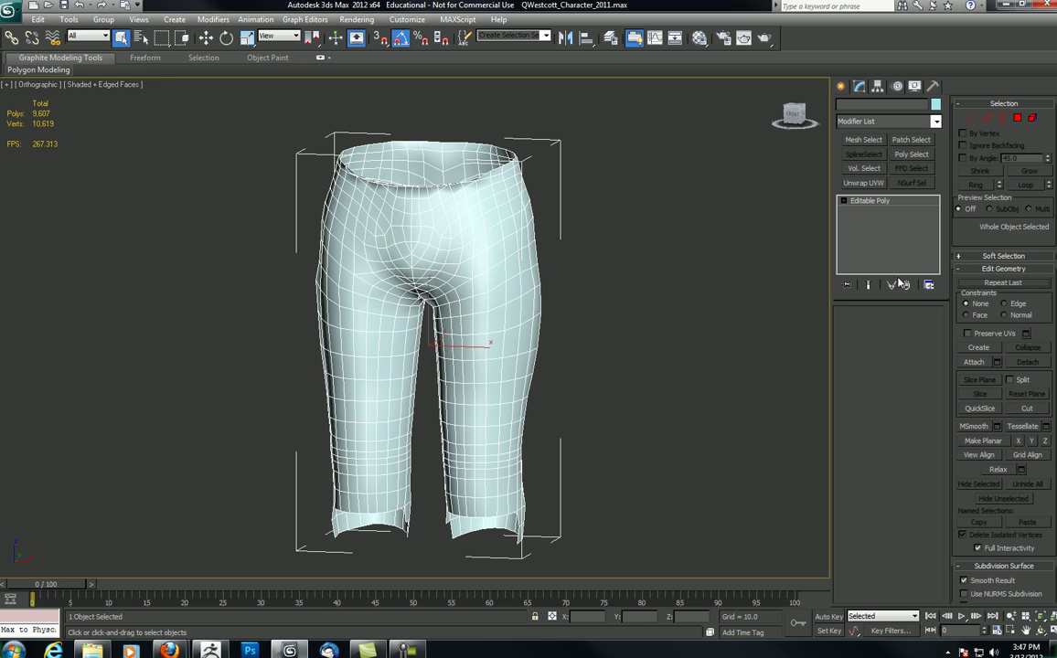
Try an STL Check modifier on the pants and remove it from the stack
{"action": "left_click", "coordinate": [879, 124]}
{"action": "left_click_drag", "start_coordinate": [940, 168], "coordinate": [942, 364]}
{"action": "left_click", "coordinate": [863, 487]}
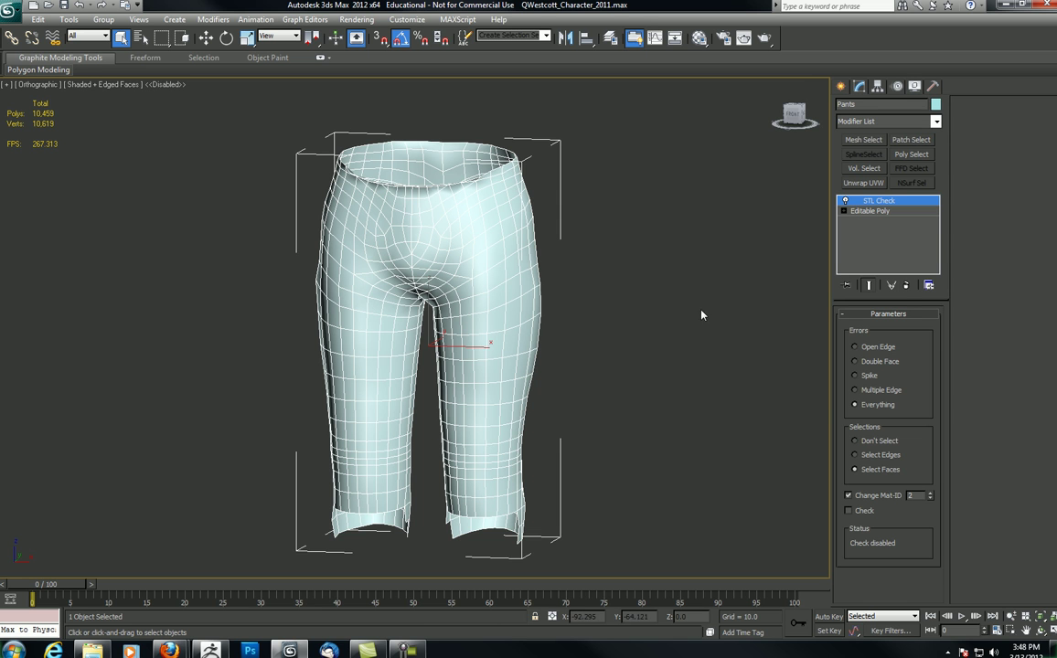
{"action": "left_click", "coordinate": [905, 285]}
Select all non-quad faces of the pants at Polygon level, inspect where they lie, and clear the selection
{"action": "middle_click_drag", "start_coordinate": [519, 249], "coordinate": [596, 247]}
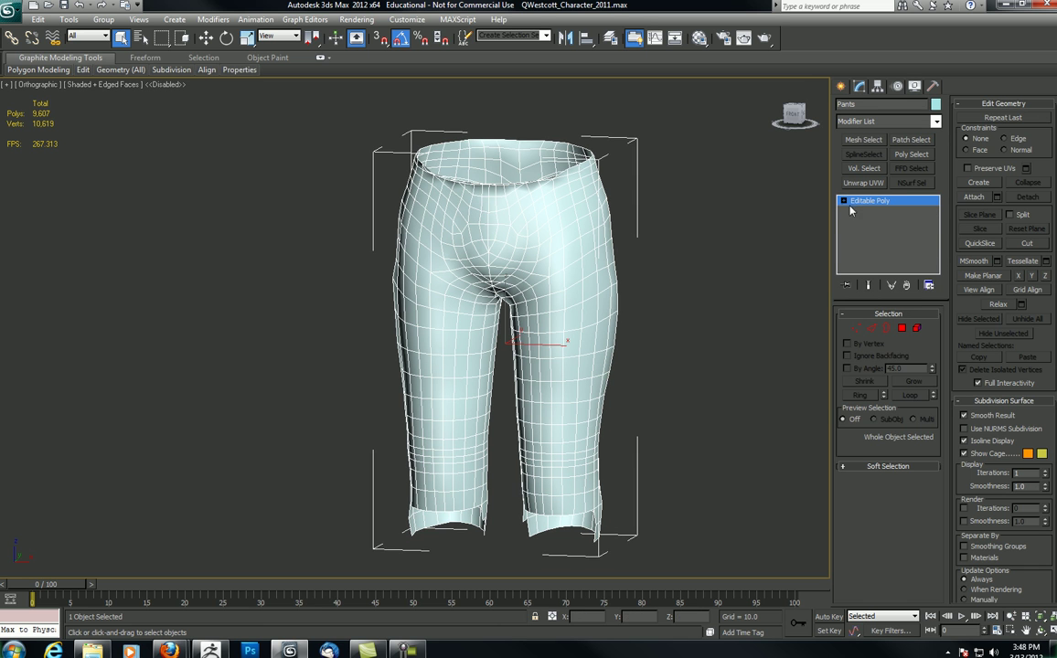
{"action": "left_click", "coordinate": [843, 200]}
{"action": "left_click", "coordinate": [868, 241]}
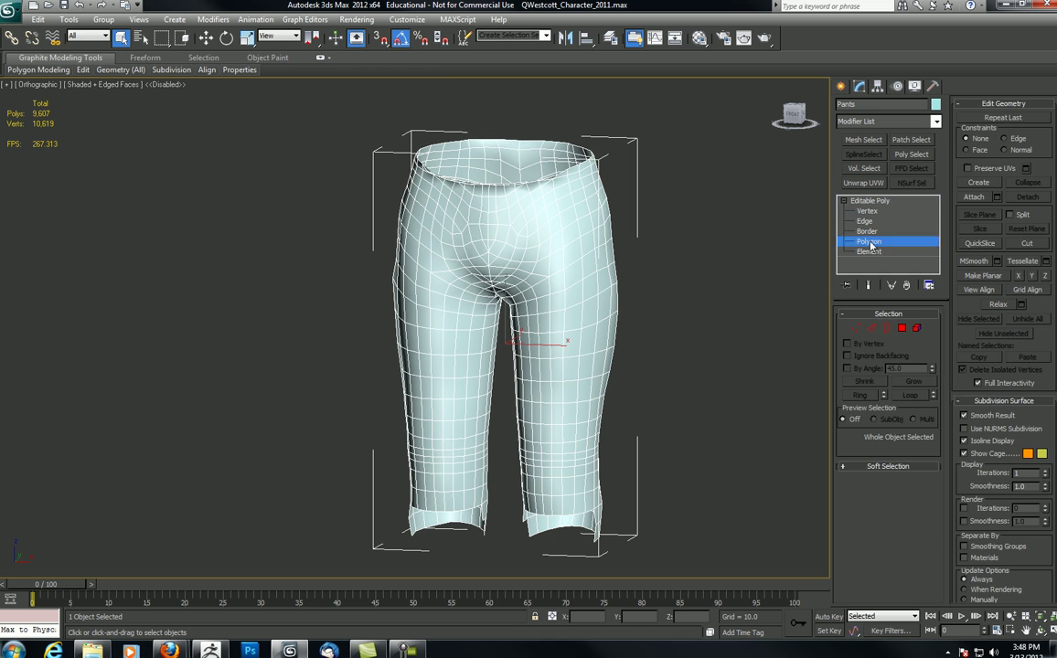
{"action": "left_click", "coordinate": [675, 291]}
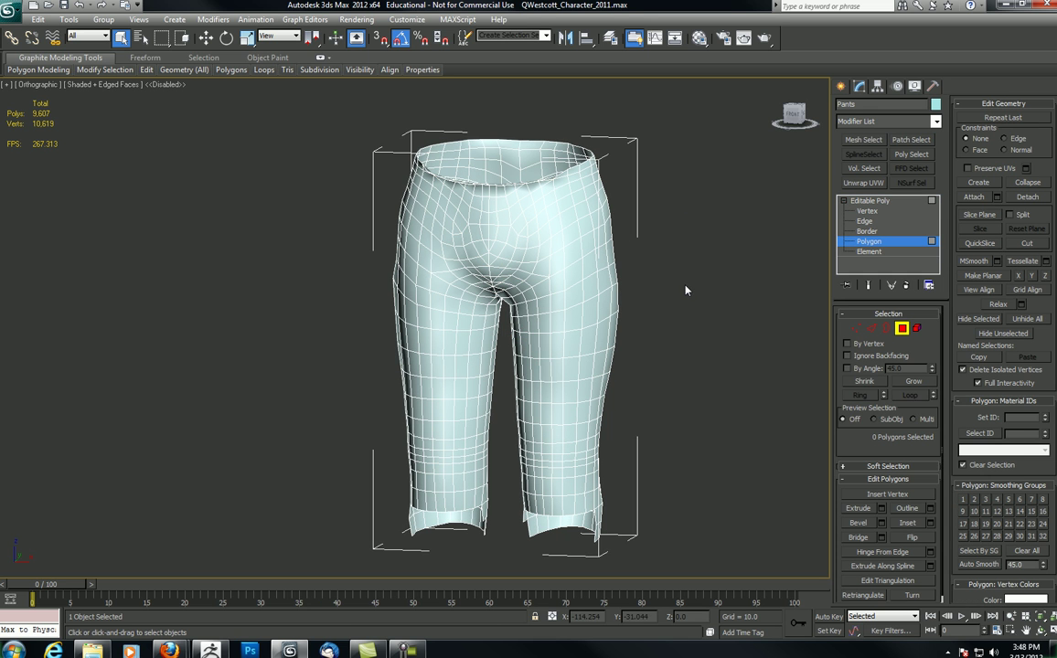
{"action": "left_click", "coordinate": [203, 59]}
{"action": "mouse_move", "coordinate": [16, 70]}
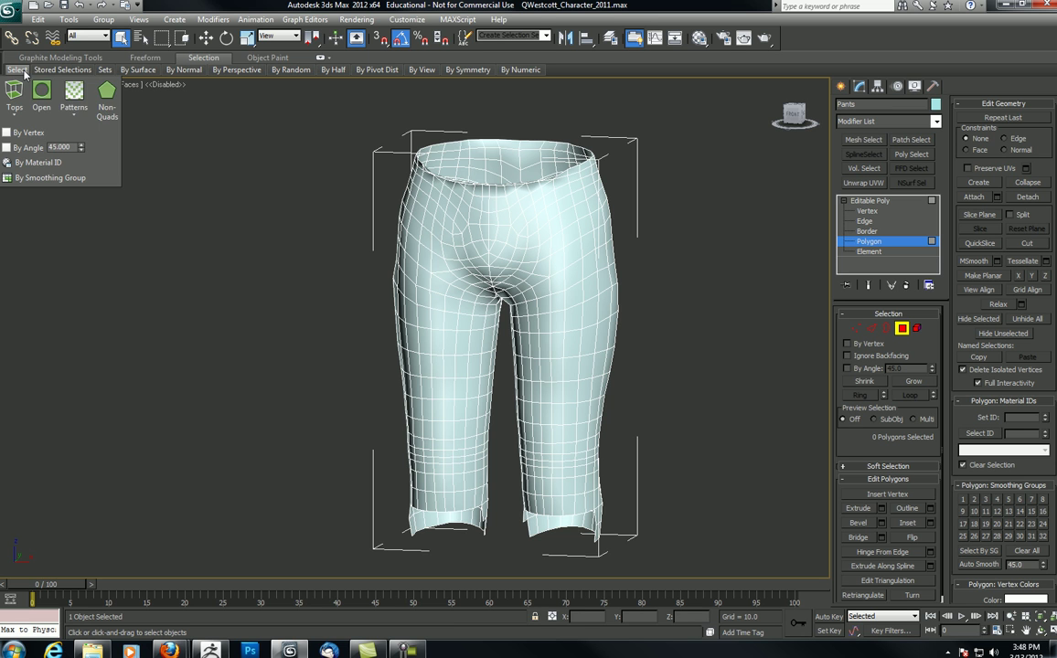
{"action": "left_click", "coordinate": [106, 100]}
{"action": "scroll", "coordinate": [474, 227], "scroll_direction": "up", "scroll_amount": 5}
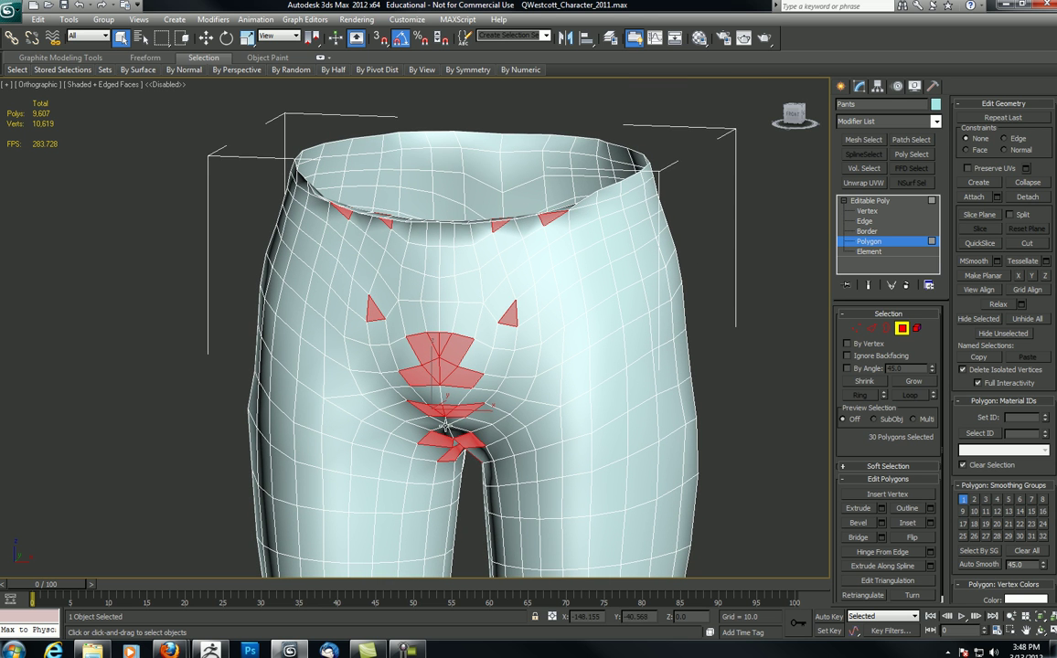
{"action": "mouse_move", "coordinate": [463, 391]}
{"action": "middle_mouse_down"}
{"action": "mouse_move", "coordinate": [471, 369]}
{"action": "mouse_move", "coordinate": [468, 379]}
{"action": "middle_mouse_up"}
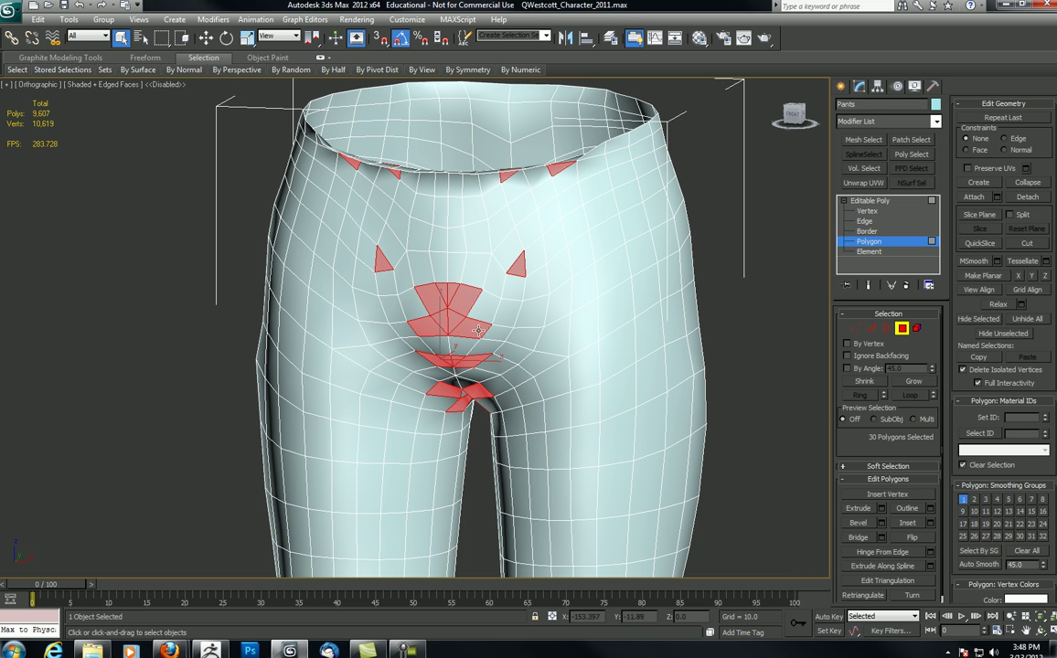
{"action": "left_click", "coordinate": [806, 288]}
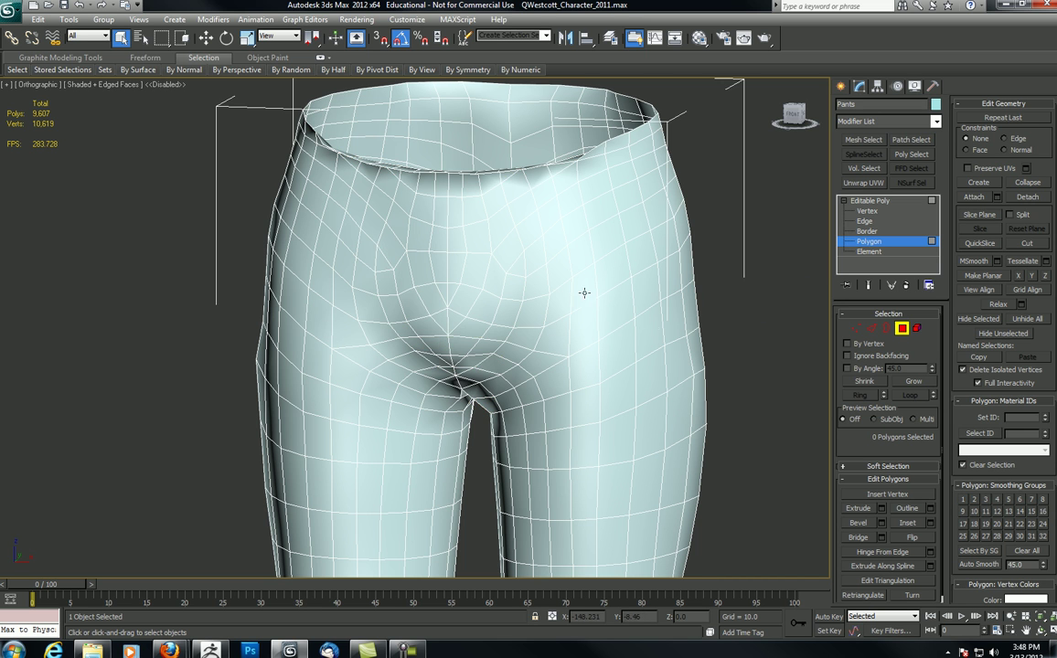
Leave Polygon level on the pants and unhide all of the scene's other objects
{"action": "scroll", "coordinate": [732, 282], "scroll_direction": "down", "scroll_amount": 5}
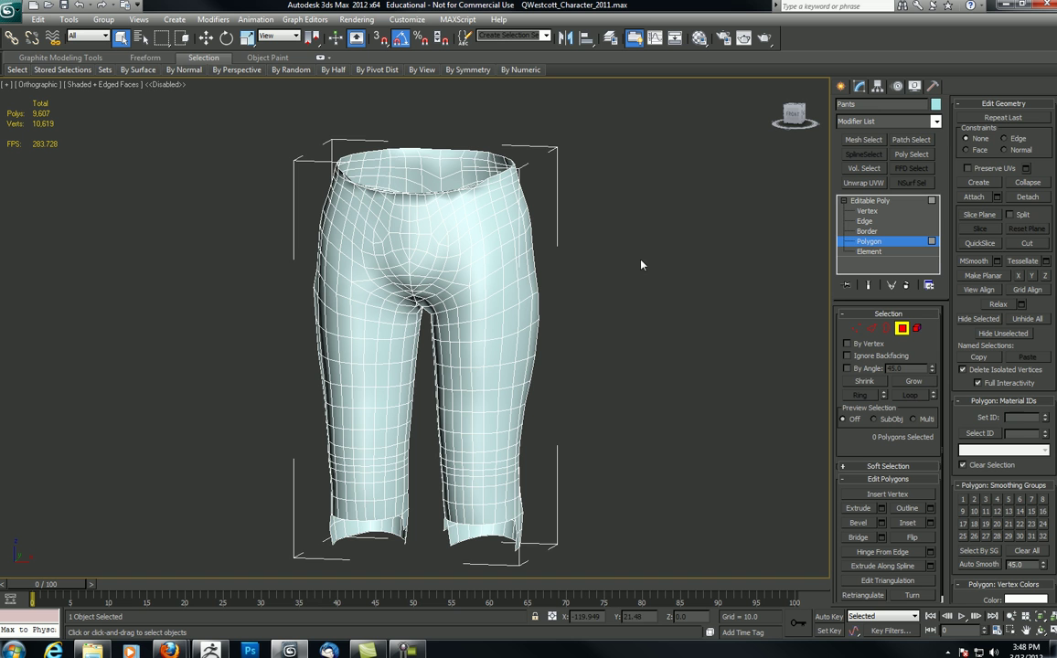
{"action": "left_click", "coordinate": [870, 200]}
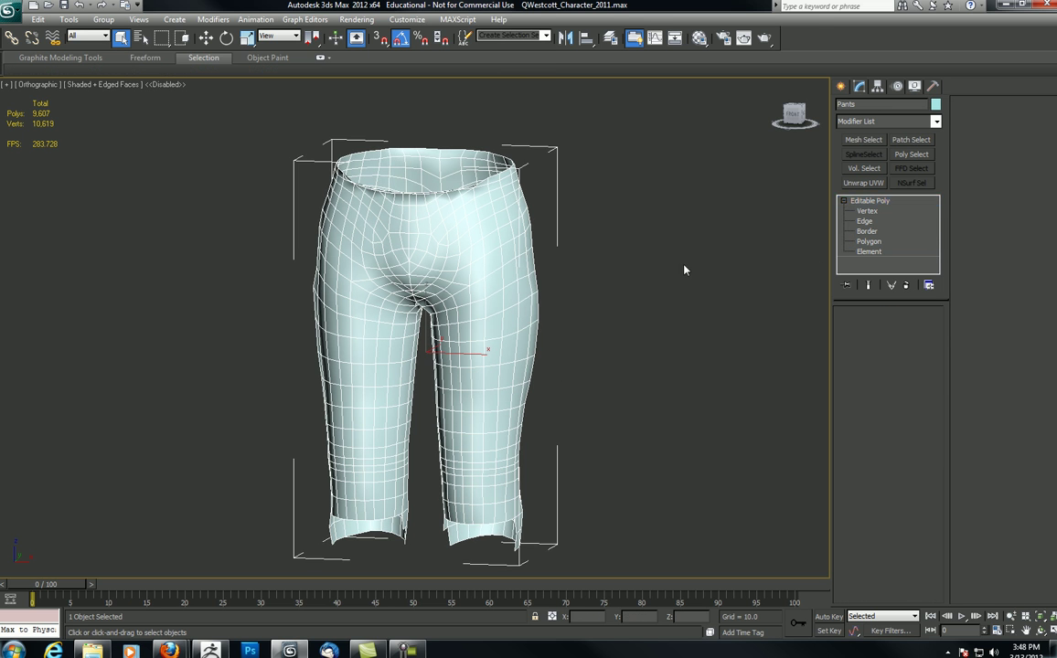
{"action": "right_click", "coordinate": [645, 276]}
{"action": "left_click", "coordinate": [669, 220]}
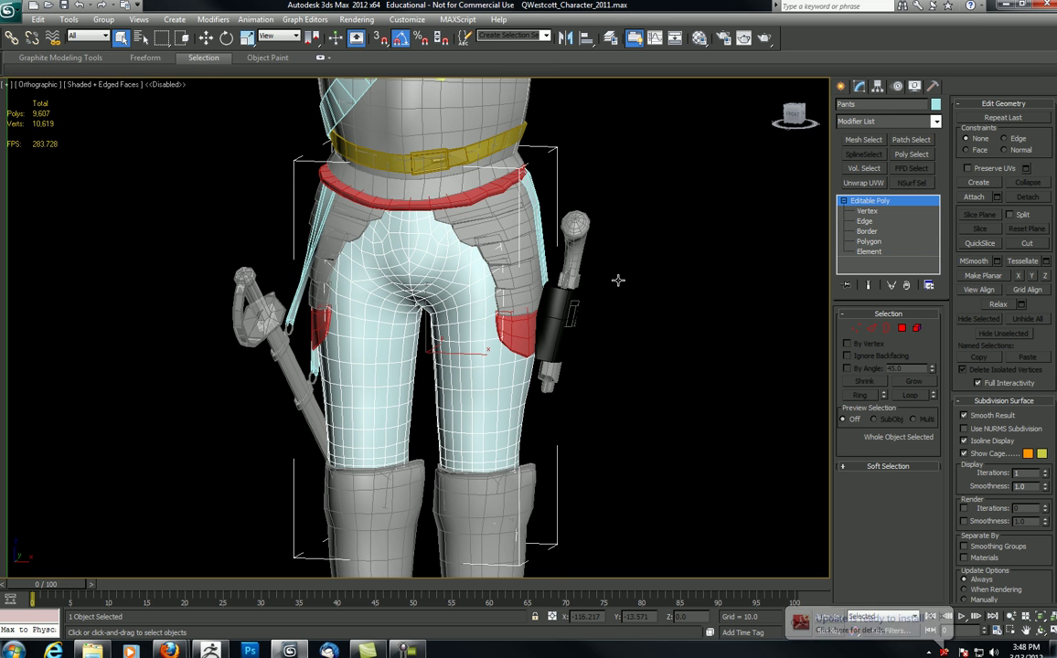
Hide the two reference image planes, Plane002 behind the character and Plane001 beside it
{"action": "scroll", "coordinate": [529, 265], "scroll_direction": "down", "scroll_amount": 5}
{"action": "scroll", "coordinate": [528, 265], "scroll_direction": "down", "scroll_amount": 5}
{"action": "left_click", "coordinate": [472, 291]}
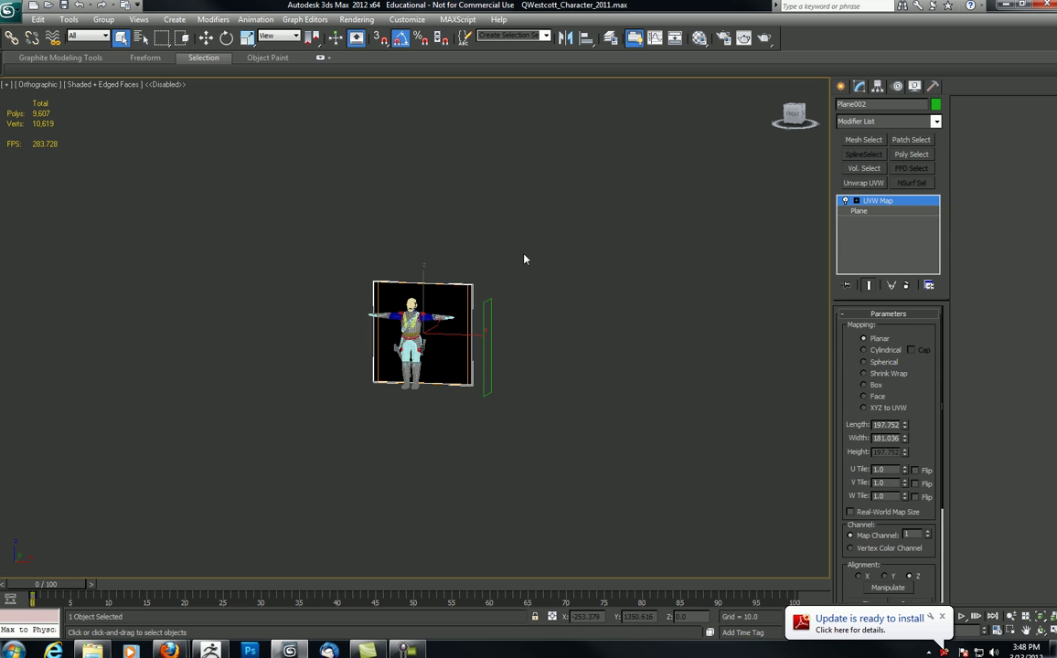
{"action": "right_click", "coordinate": [524, 228]}
{"action": "left_click", "coordinate": [549, 196]}
{"action": "left_click", "coordinate": [488, 315]}
{"action": "right_click", "coordinate": [536, 257]}
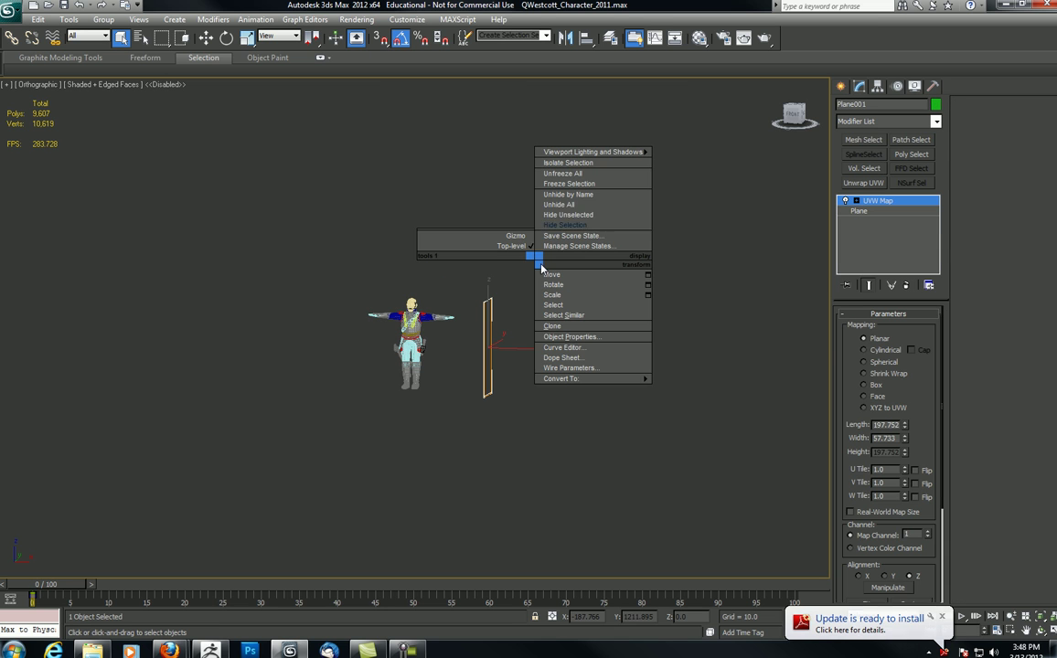
{"action": "left_click", "coordinate": [557, 226]}
Select every object of the character, from the head to the boots, including the weapons
{"action": "middle_click_drag", "start_coordinate": [542, 264], "coordinate": [250, 357], "text": "alt"}
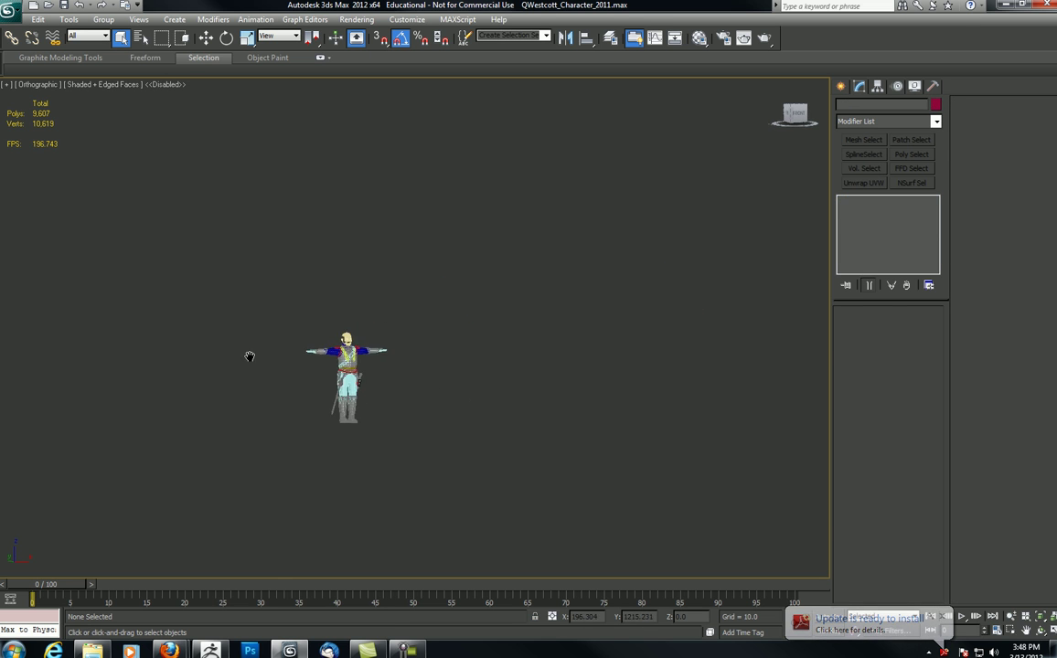
{"action": "scroll", "coordinate": [249, 357], "scroll_direction": "up", "scroll_amount": 5}
{"action": "left_click", "coordinate": [272, 387]}
{"action": "middle_click_drag", "start_coordinate": [252, 402], "coordinate": [390, 322]}
{"action": "scroll", "coordinate": [389, 322], "scroll_direction": "up", "scroll_amount": 3}
{"action": "scroll", "coordinate": [627, 128], "scroll_direction": "down", "scroll_amount": 3}
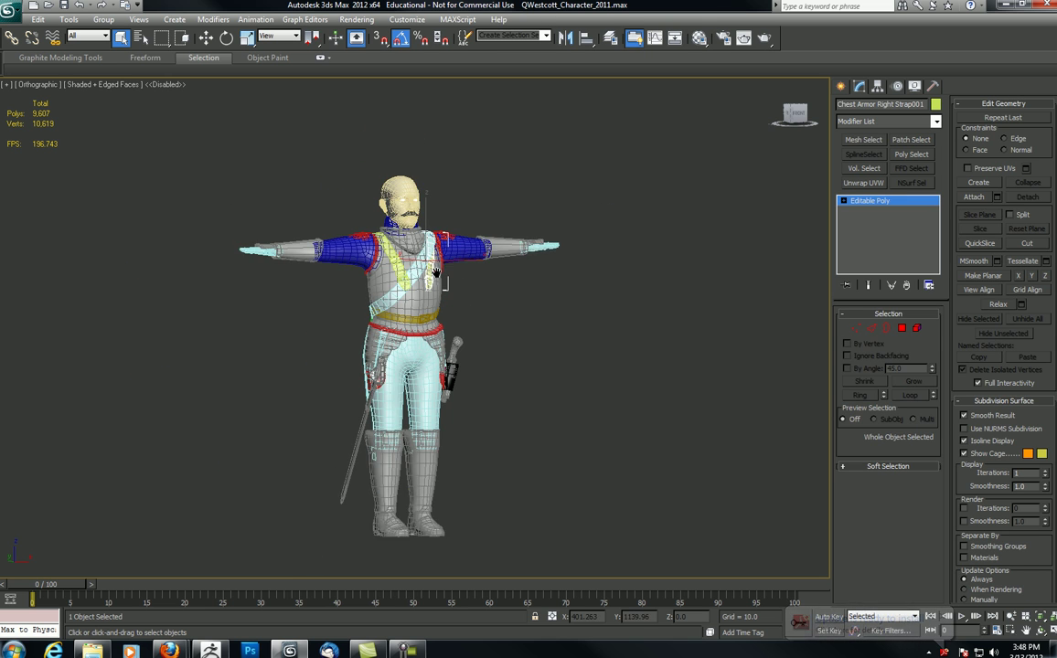
{"action": "left_click_drag", "start_coordinate": [223, 111], "coordinate": [673, 533]}
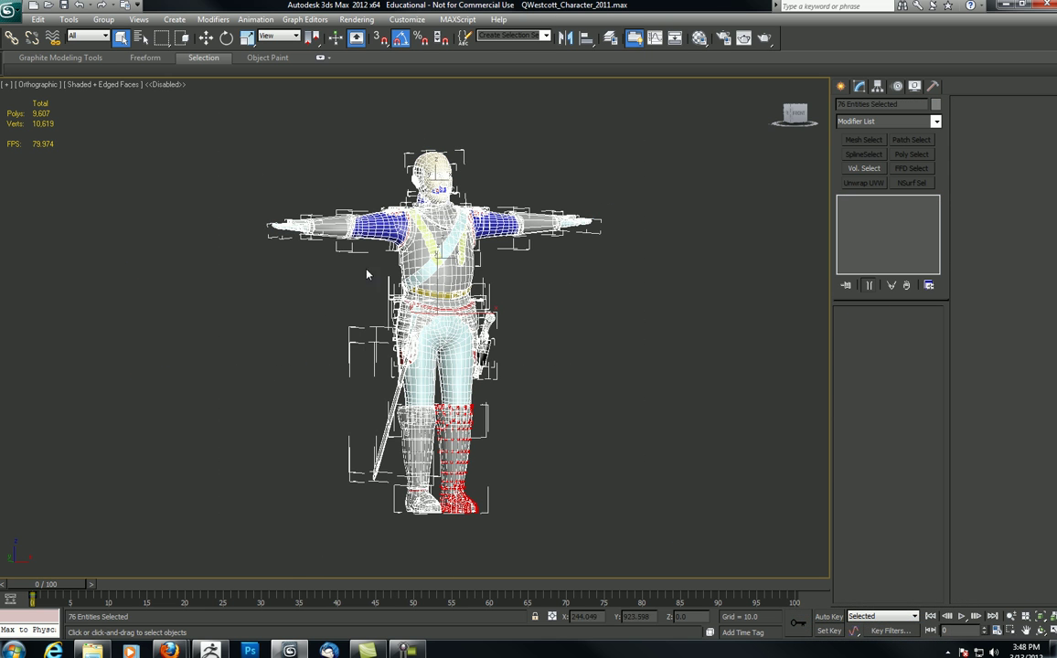
{"action": "left_click", "coordinate": [12, 11]}
{"action": "left_click", "coordinate": [588, 334]}
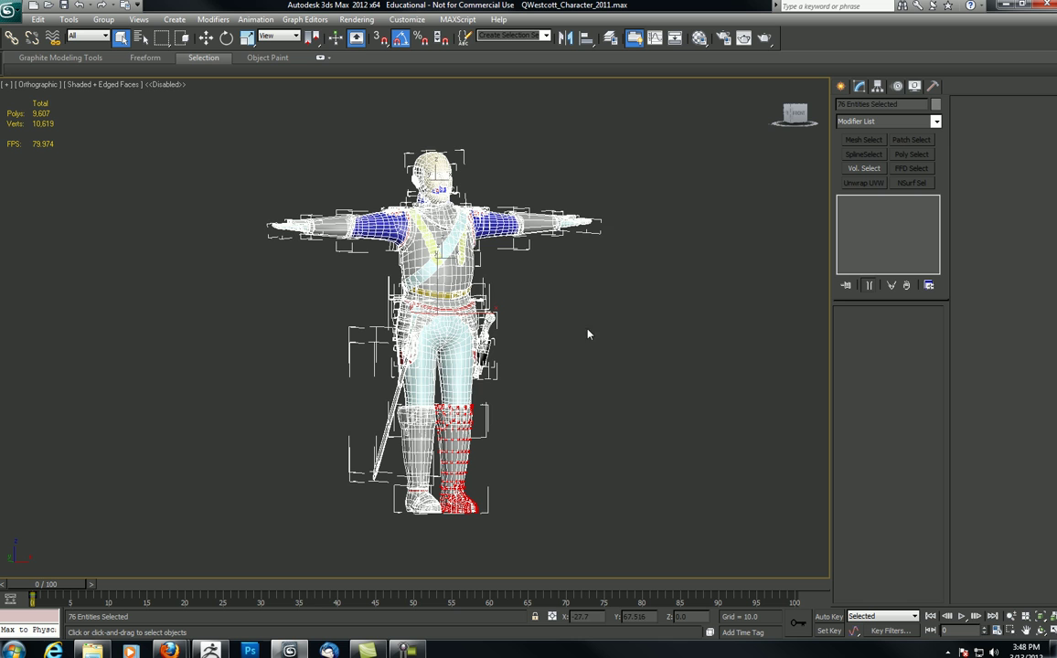
{"action": "left_click_drag", "start_coordinate": [247, 102], "coordinate": [626, 524]}
Start an OBJ export of the selected character to the desktop, overwriting the existing Captain Reynaud file
{"action": "left_click", "coordinate": [14, 13]}
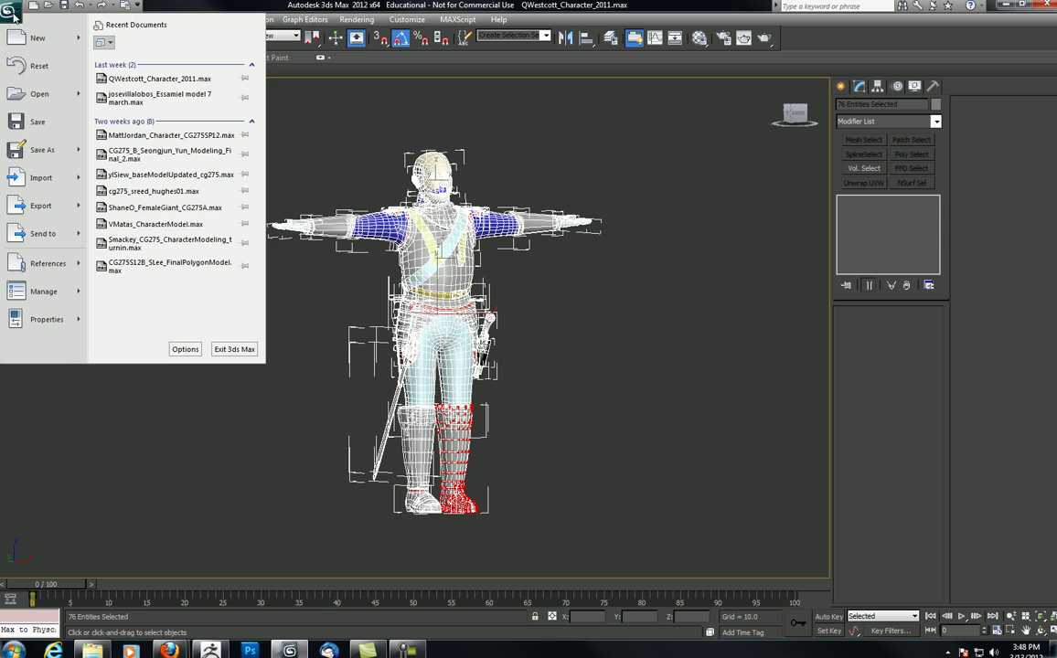
{"action": "mouse_move", "coordinate": [41, 206]}
{"action": "left_click", "coordinate": [172, 103]}
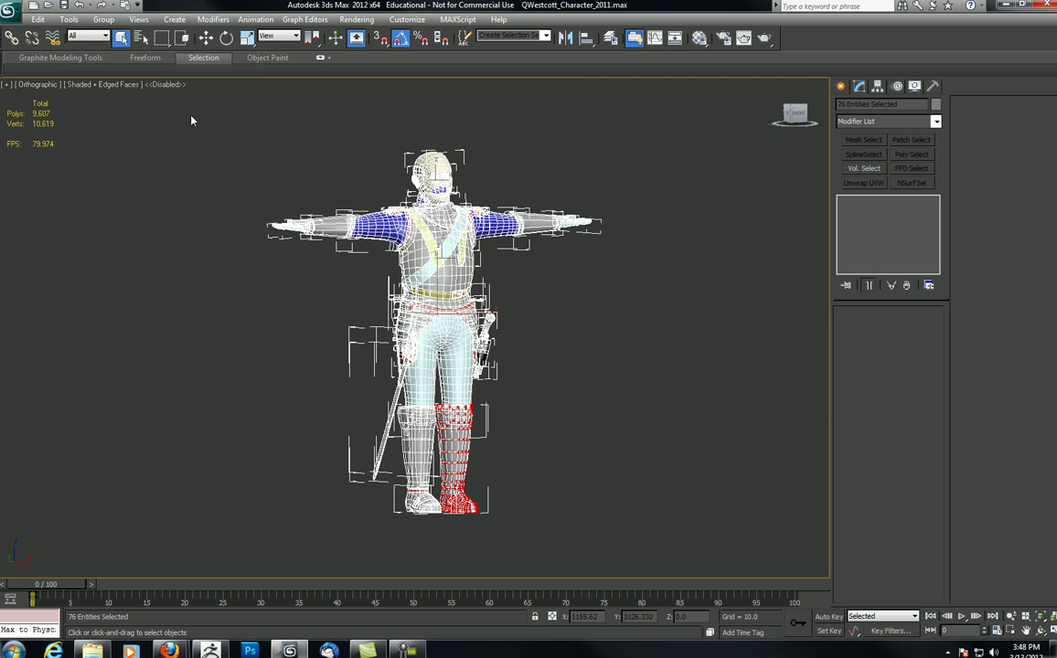
{"action": "left_click", "coordinate": [76, 99]}
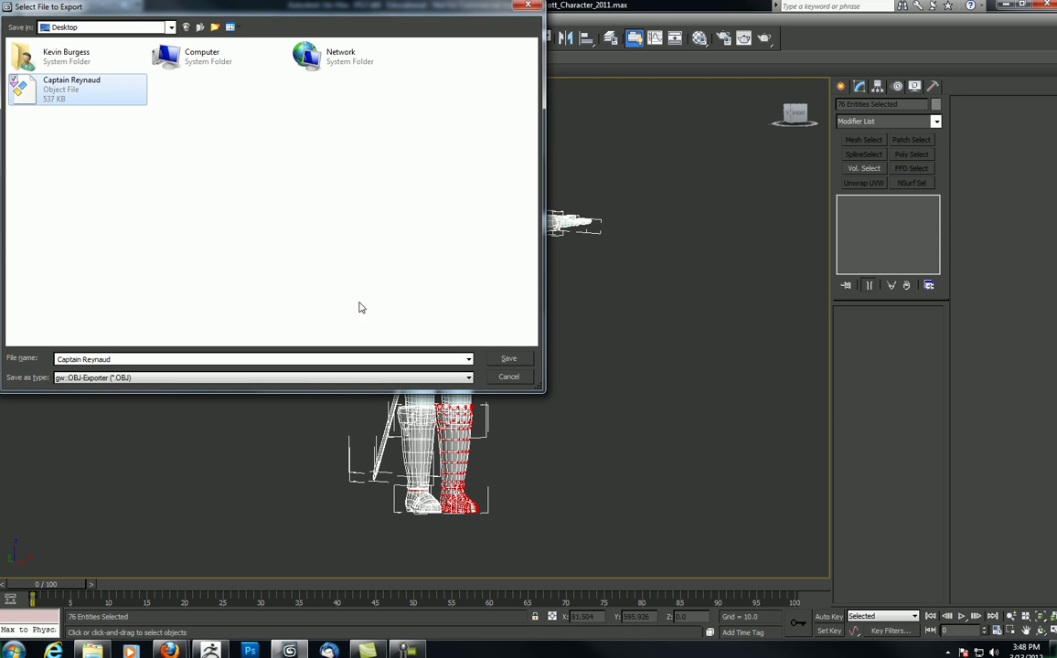
{"action": "left_click", "coordinate": [505, 360]}
{"action": "left_click", "coordinate": [575, 366]}
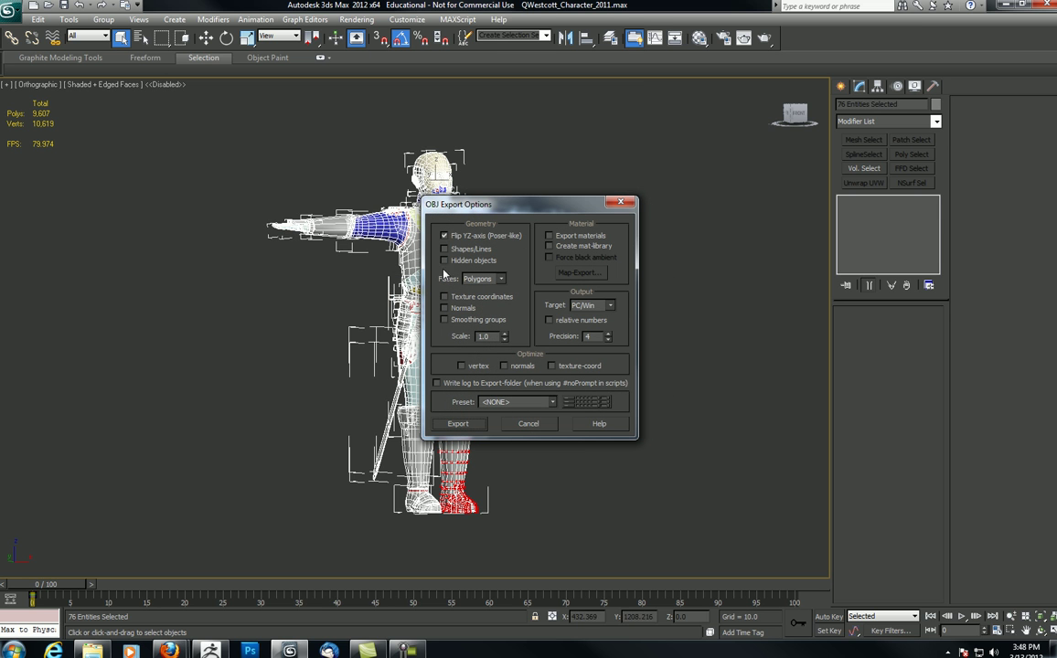
Run the export with Polygons faces and Flip YZ-axis, review the per-object export statistics, and close the report
{"action": "left_click", "coordinate": [481, 425]}
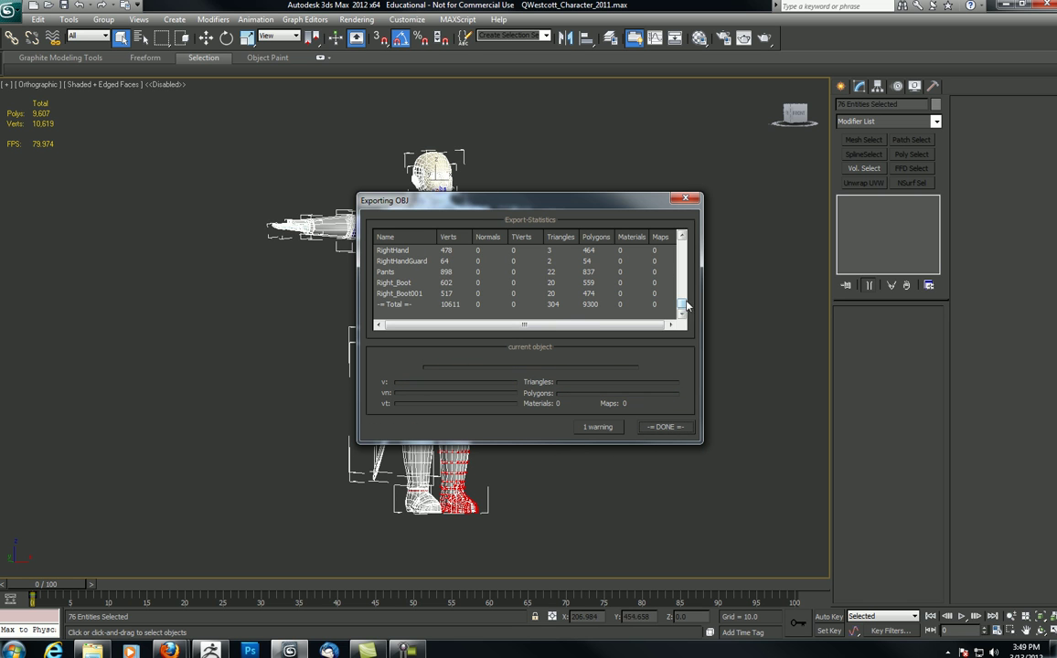
{"action": "scroll", "coordinate": [682, 304], "scroll_direction": "up", "scroll_amount": 1}
{"action": "left_click_drag", "start_coordinate": [683, 301], "coordinate": [681, 292]}
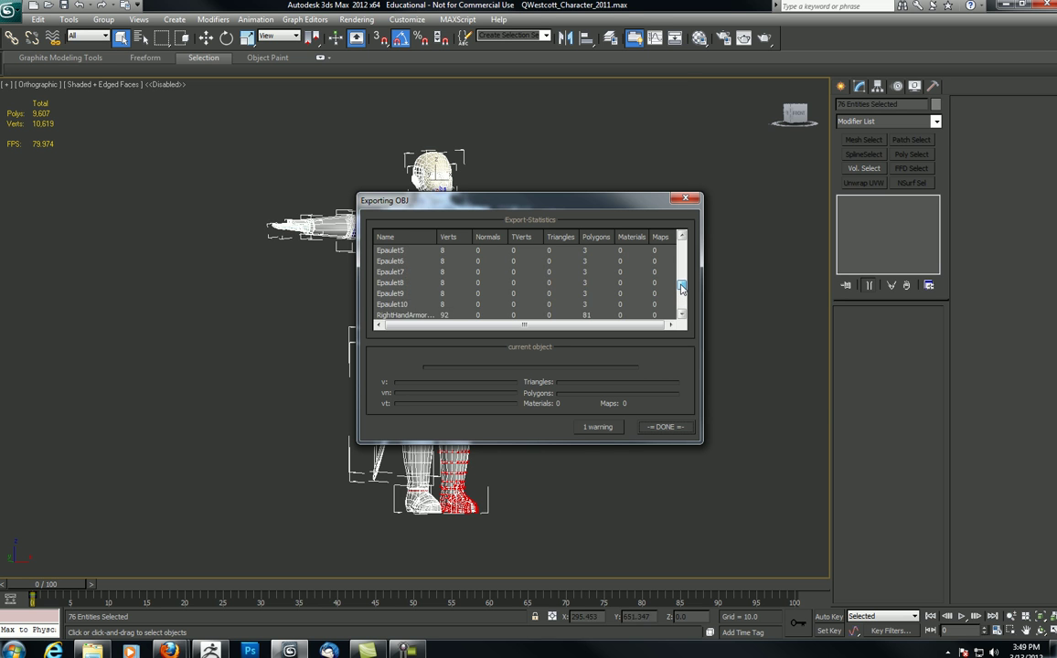
{"action": "left_click_drag", "start_coordinate": [682, 289], "coordinate": [691, 313]}
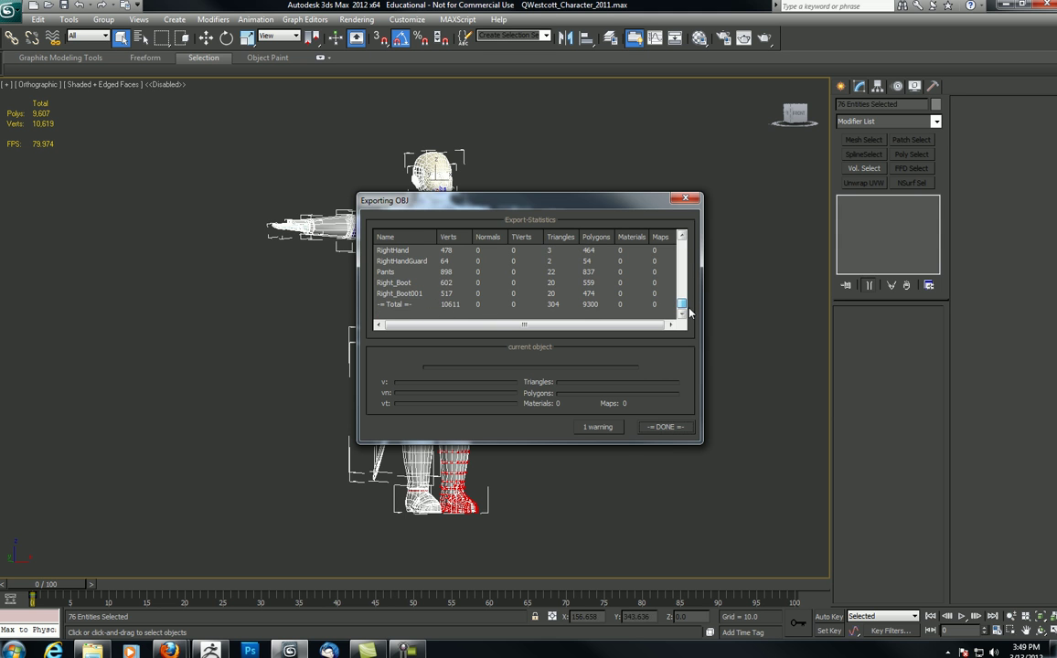
{"action": "left_click", "coordinate": [675, 426]}
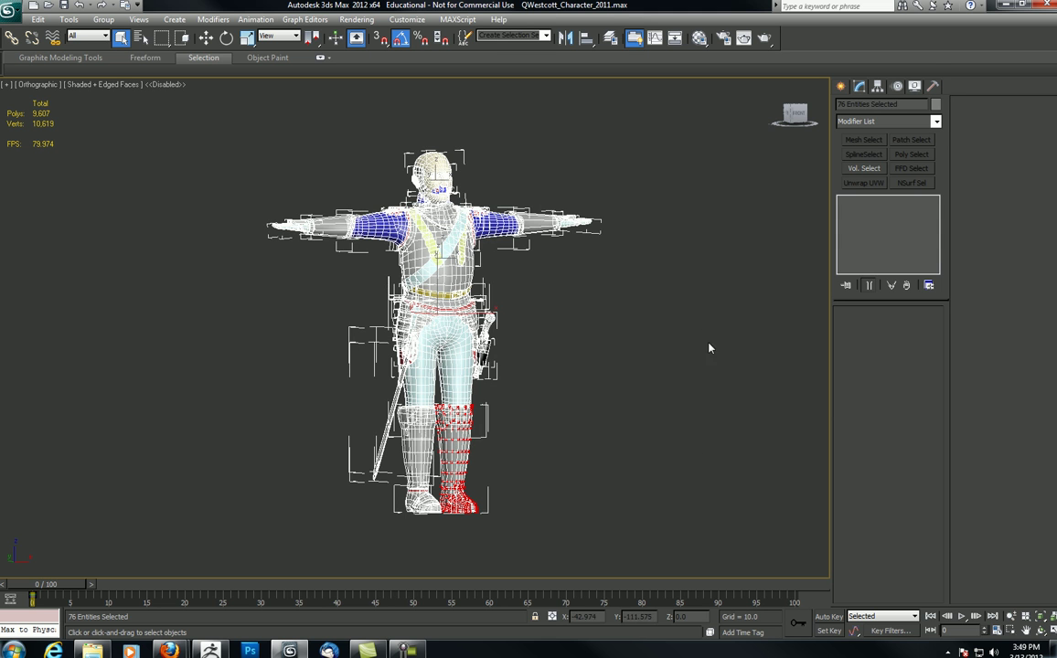
Switch to ZBrush, start importing a 3D mesh, and look for the file on the Y: home drive
{"action": "left_click", "coordinate": [211, 650]}
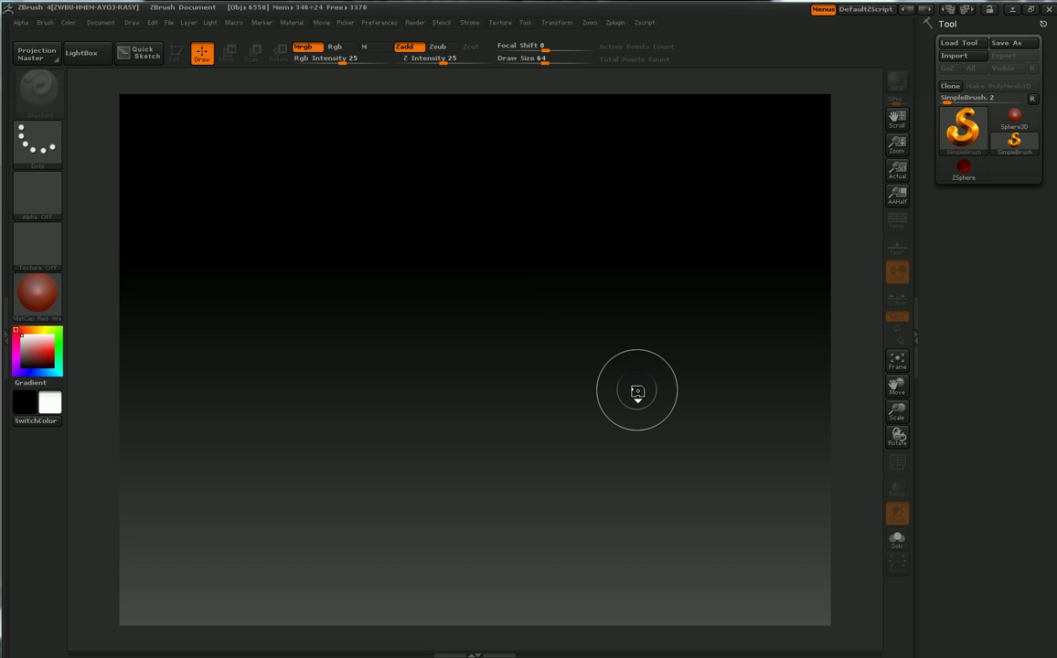
{"action": "left_click", "coordinate": [954, 55]}
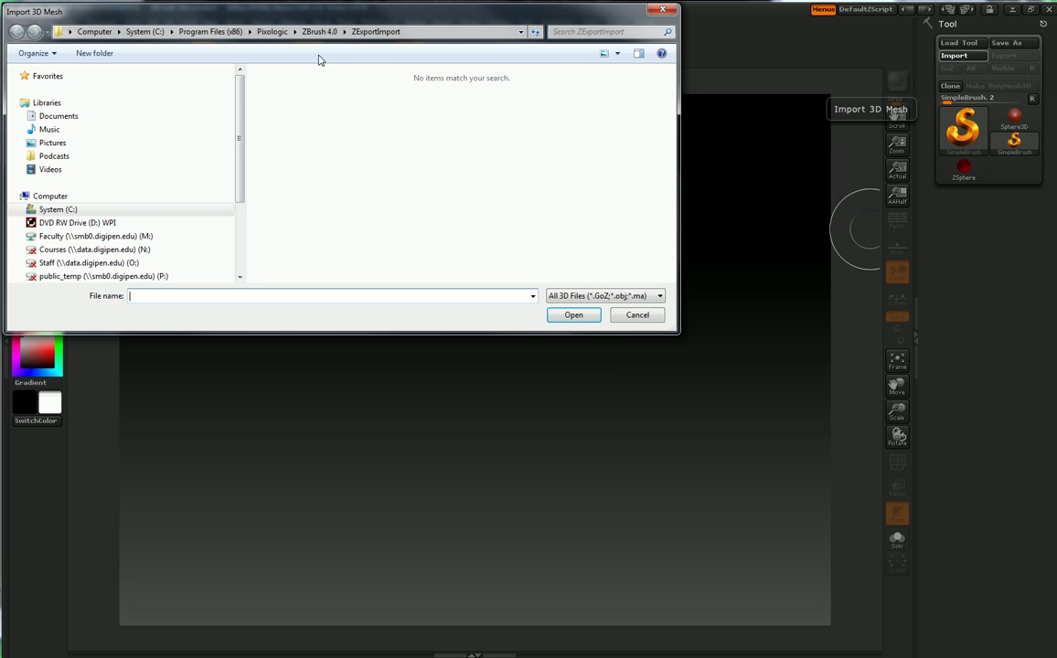
{"action": "scroll", "coordinate": [183, 182], "scroll_direction": "down", "scroll_amount": 3}
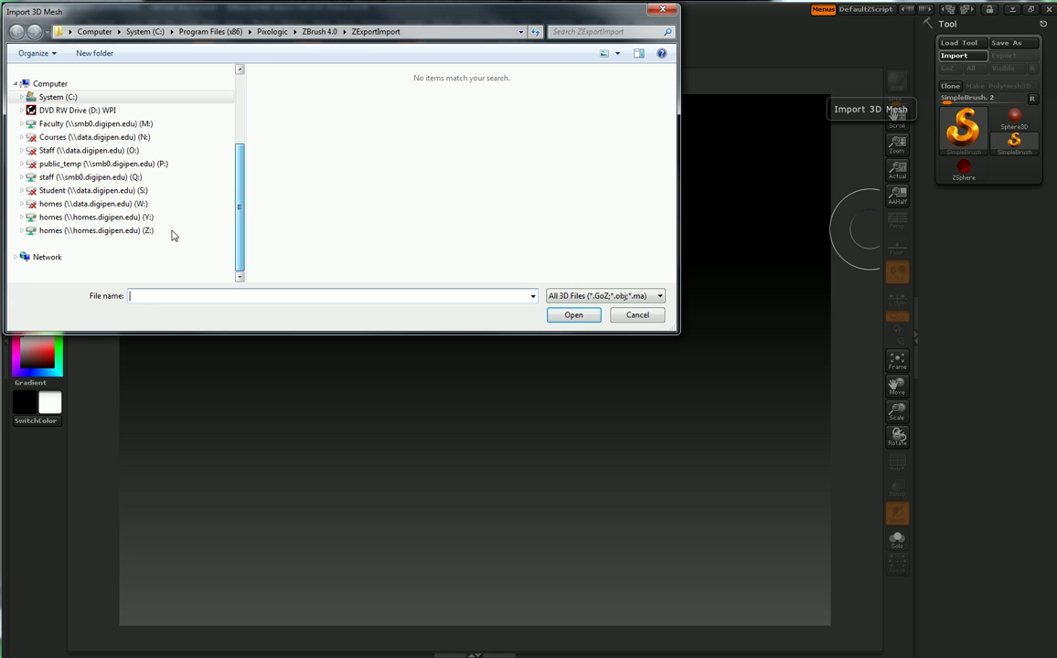
{"action": "left_click", "coordinate": [166, 217]}
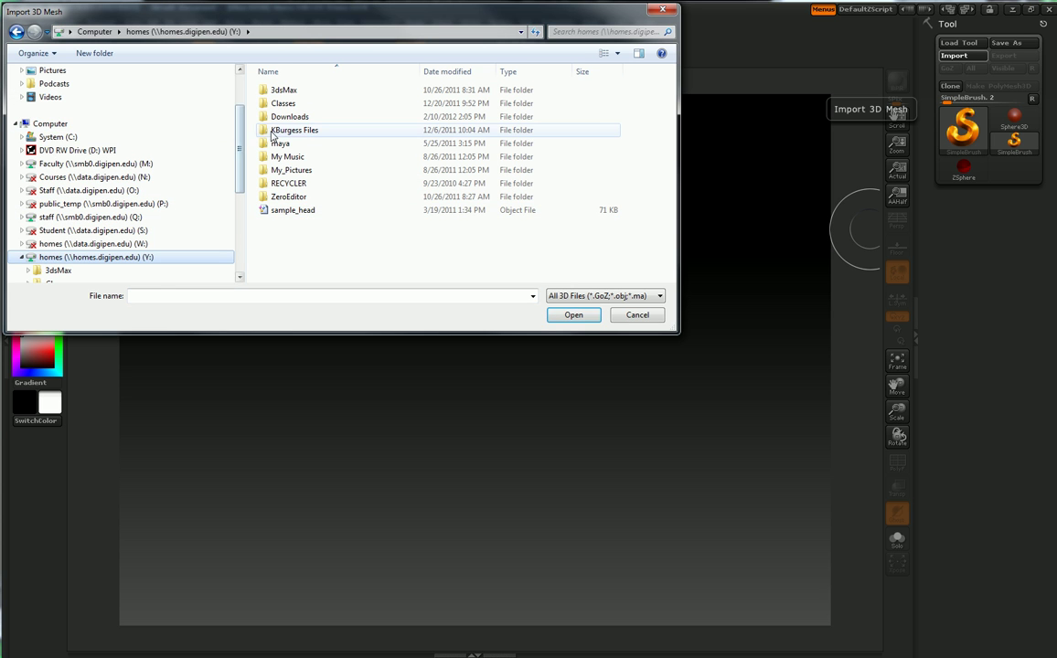
{"action": "left_click_drag", "start_coordinate": [239, 152], "coordinate": [239, 90]}
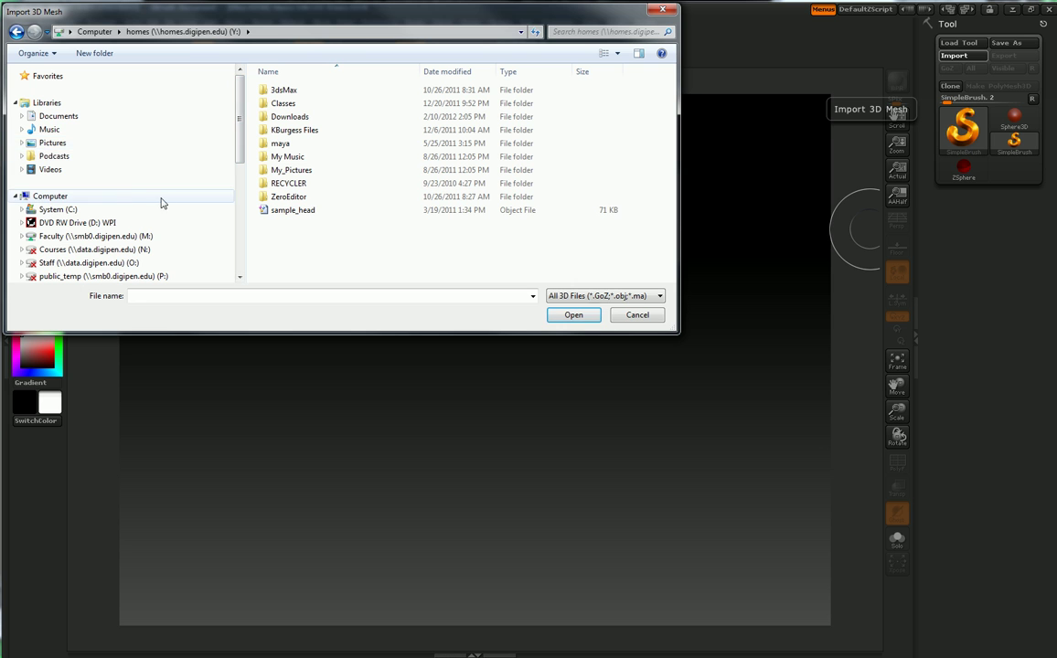
Import Captain Reynaud from the user's desktop folder on C:, splitting its nonstandard polygons into Quads and Triangles
{"action": "left_click", "coordinate": [57, 210]}
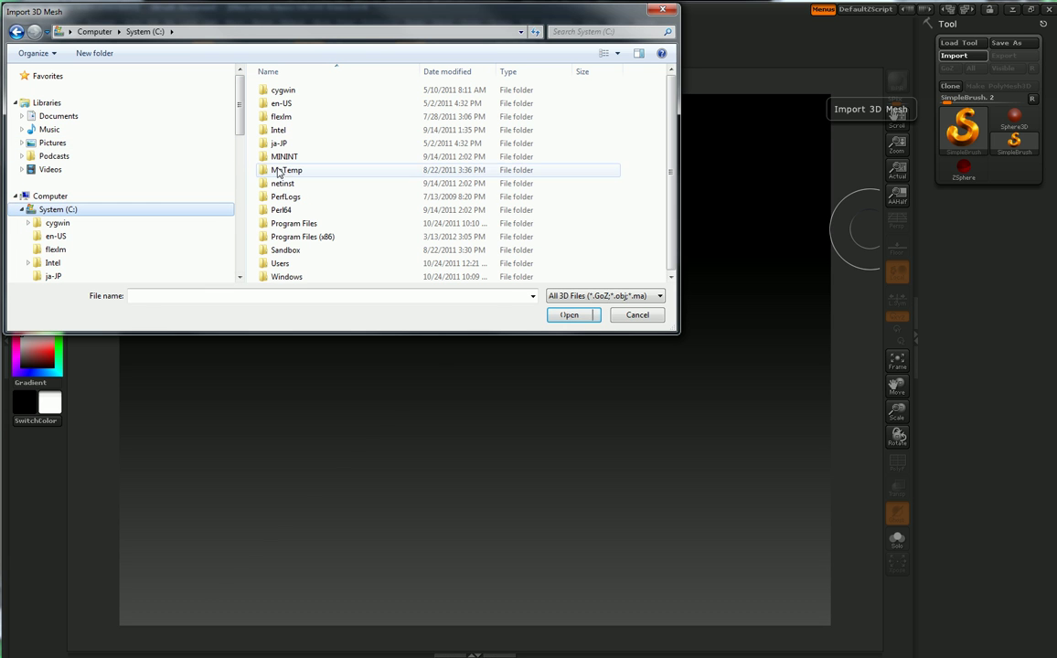
{"action": "double_click", "coordinate": [256, 263]}
{"action": "double_click", "coordinate": [350, 104]}
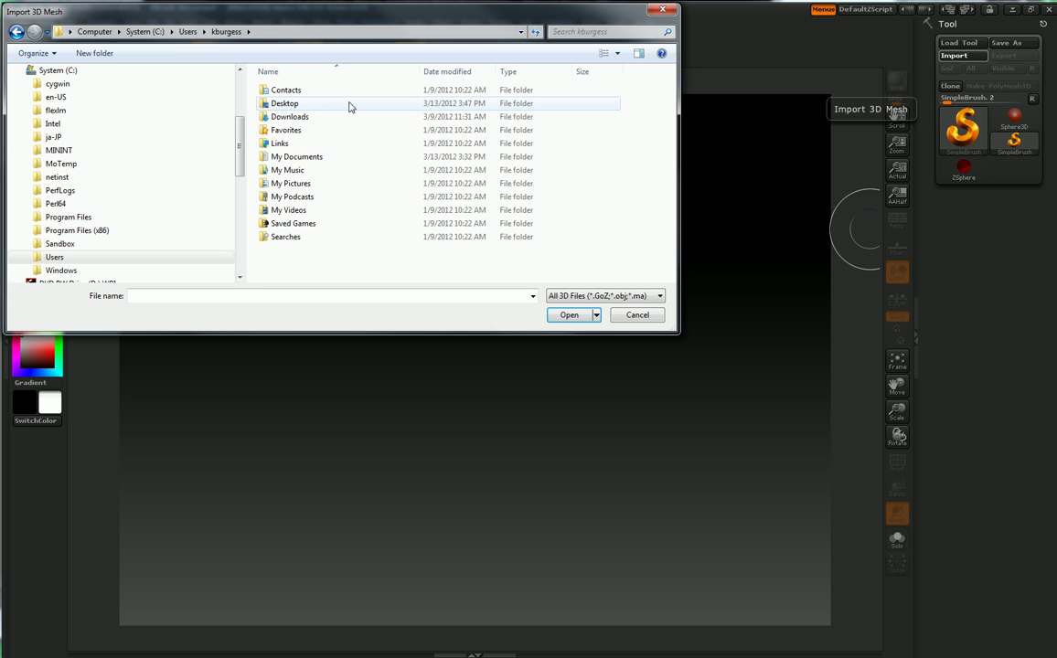
{"action": "double_click", "coordinate": [286, 103]}
{"action": "left_click", "coordinate": [279, 90]}
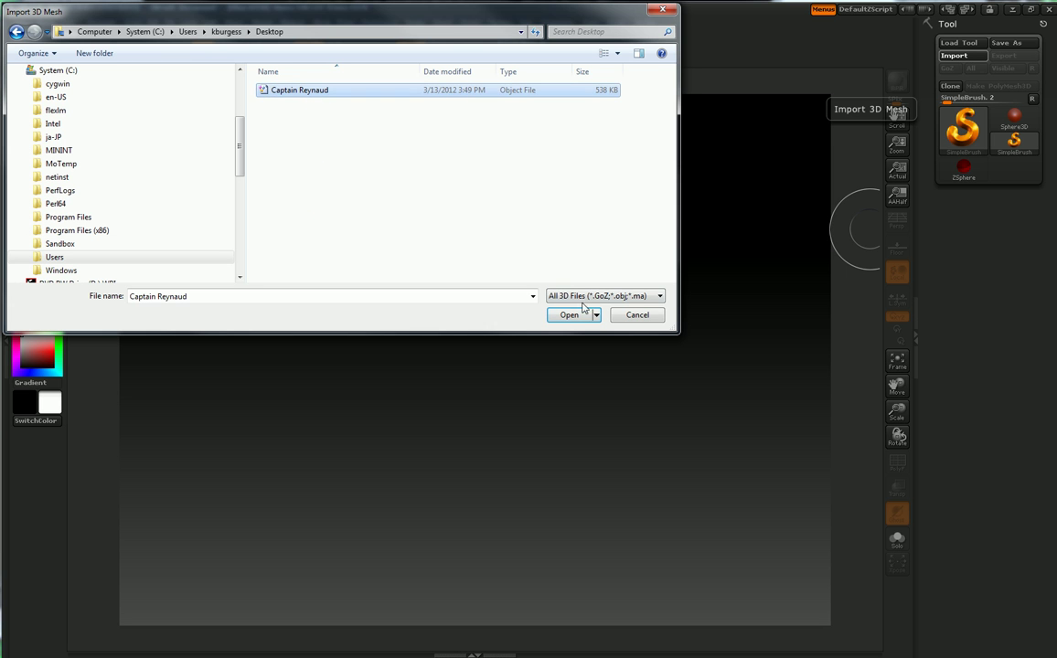
{"action": "left_click", "coordinate": [568, 314]}
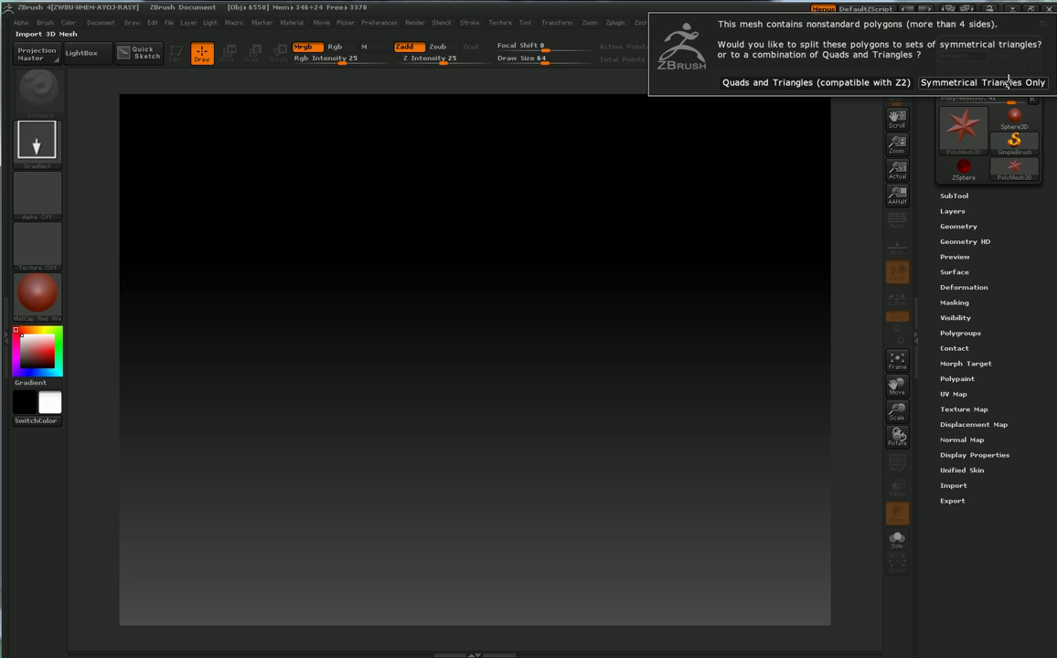
{"action": "left_click", "coordinate": [820, 83]}
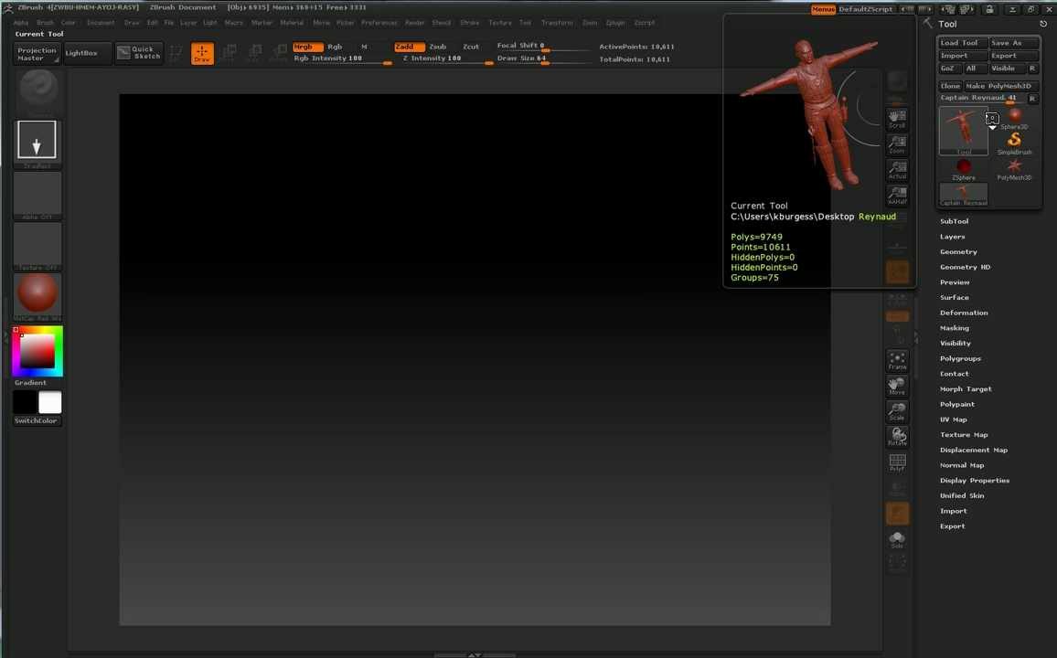
Draw the imported character on the canvas, enter Edit mode, and rotate it upright to face front
{"action": "left_click_drag", "start_coordinate": [463, 384], "coordinate": [491, 157]}
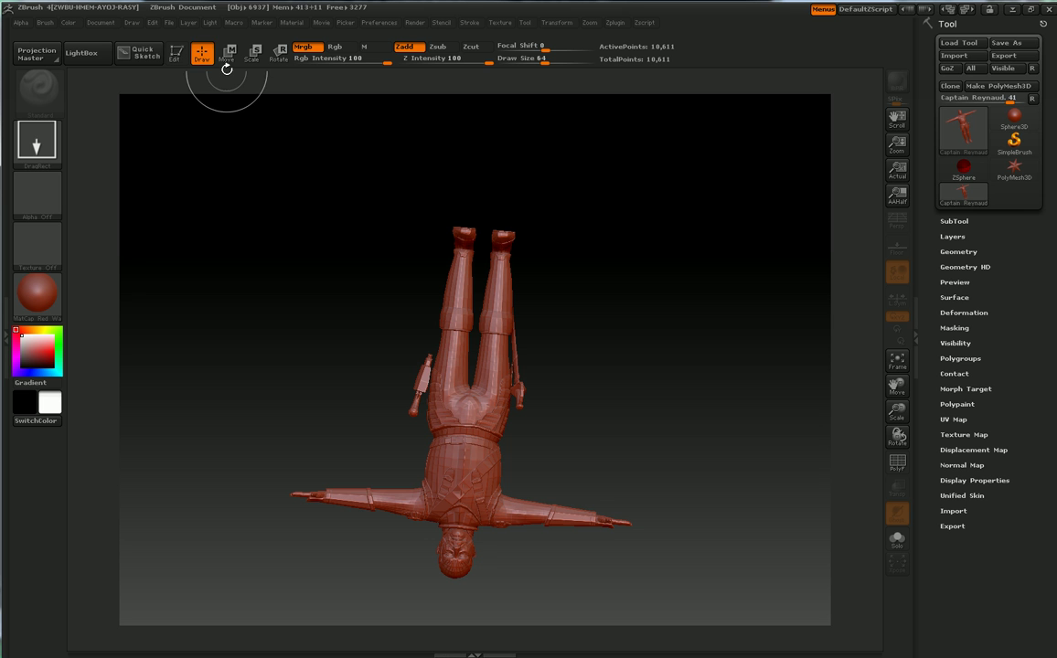
{"action": "left_click", "coordinate": [176, 54]}
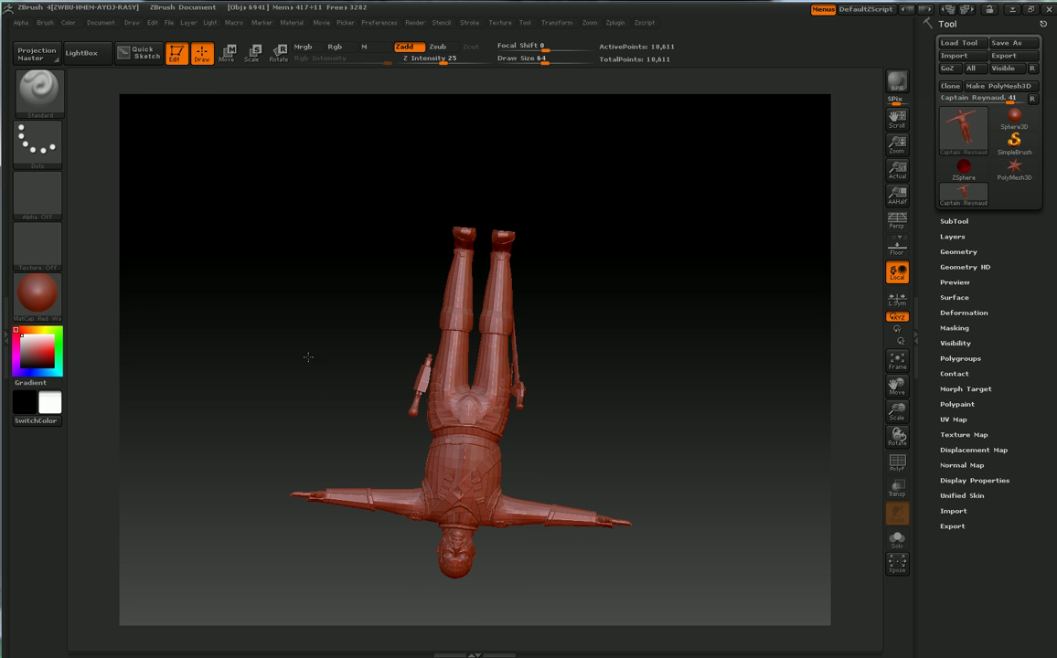
{"action": "mouse_move", "coordinate": [306, 354]}
{"action": "left_mouse_down"}
{"action": "mouse_move", "coordinate": [326, 15]}
{"action": "mouse_move", "coordinate": [349, 193]}
{"action": "mouse_move", "coordinate": [315, 70]}
{"action": "left_mouse_up"}
{"action": "left_click_drag", "start_coordinate": [523, 191], "coordinate": [414, 196]}
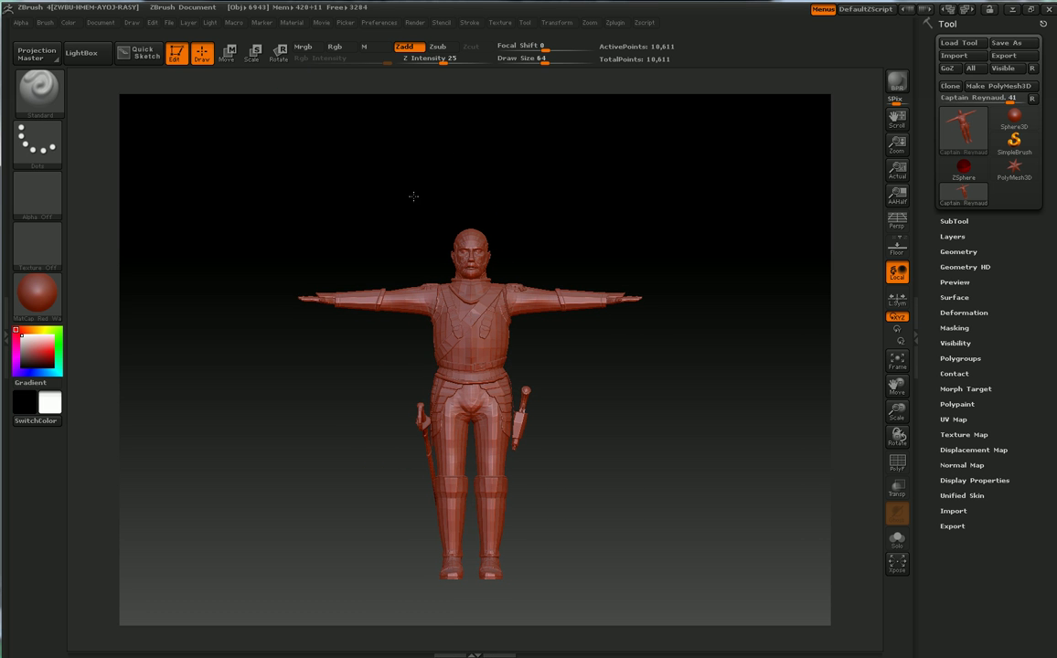